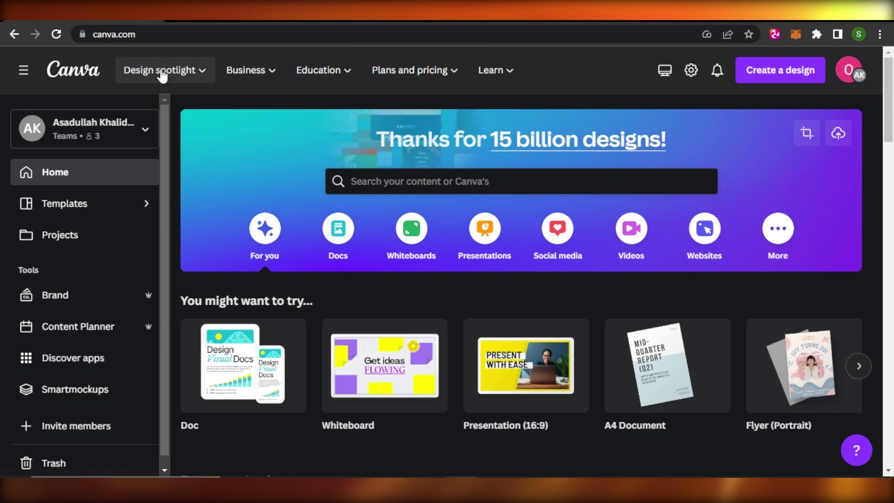
{"action": "mouse_move", "coordinate": [120, 60]}
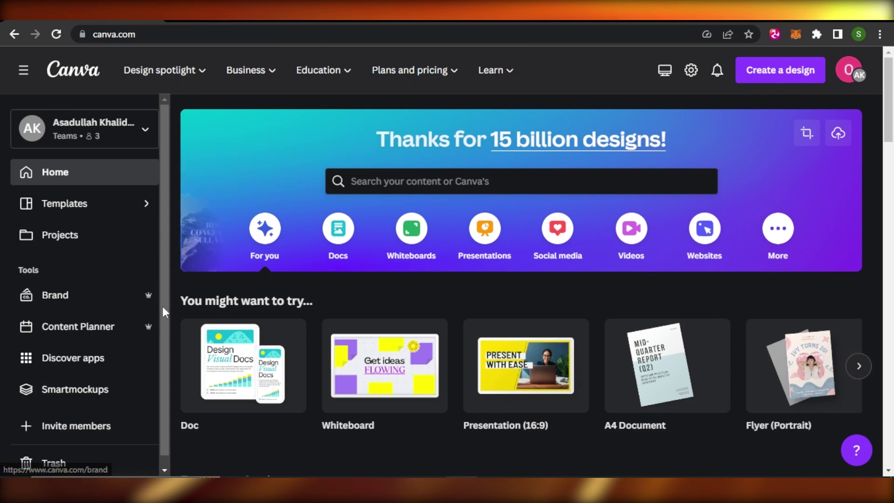
{"action": "left_click_drag", "start_coordinate": [162, 302], "coordinate": [159, 262]}
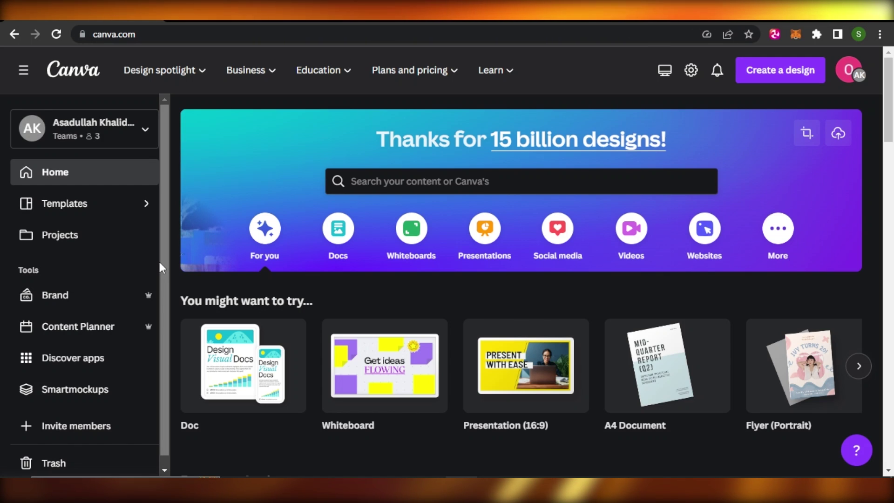
{"action": "left_click_drag", "start_coordinate": [167, 275], "coordinate": [164, 310]}
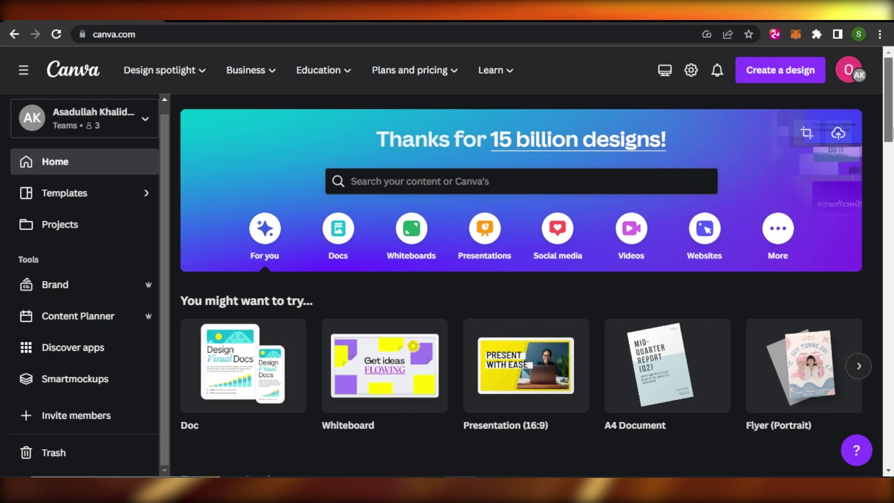
{"action": "mouse_move", "coordinate": [892, 117]}
{"action": "left_mouse_down"}
{"action": "mouse_move", "coordinate": [892, 355]}
{"action": "mouse_move", "coordinate": [891, 123]}
{"action": "left_mouse_up"}
{"action": "mouse_move", "coordinate": [163, 70]}
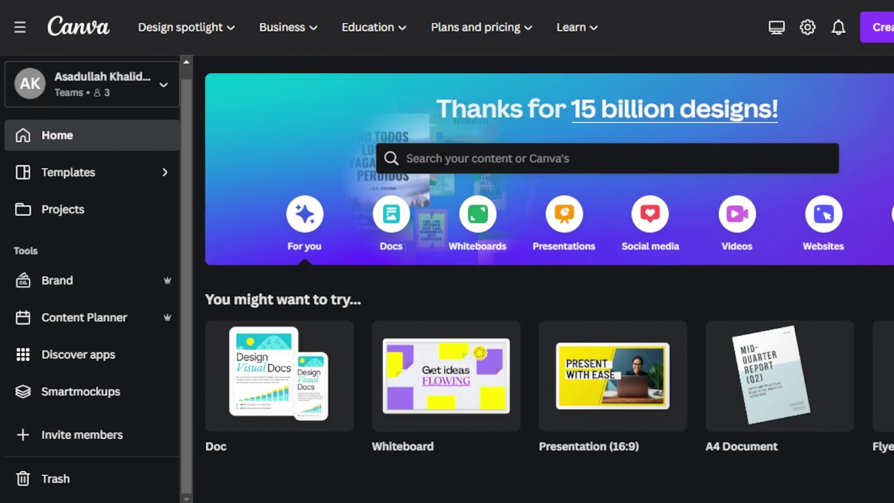
Search Canva's templates for "newsletter" and open the newsletter template results.
{"action": "left_click", "coordinate": [451, 158]}
{"action": "type", "text": "n"}
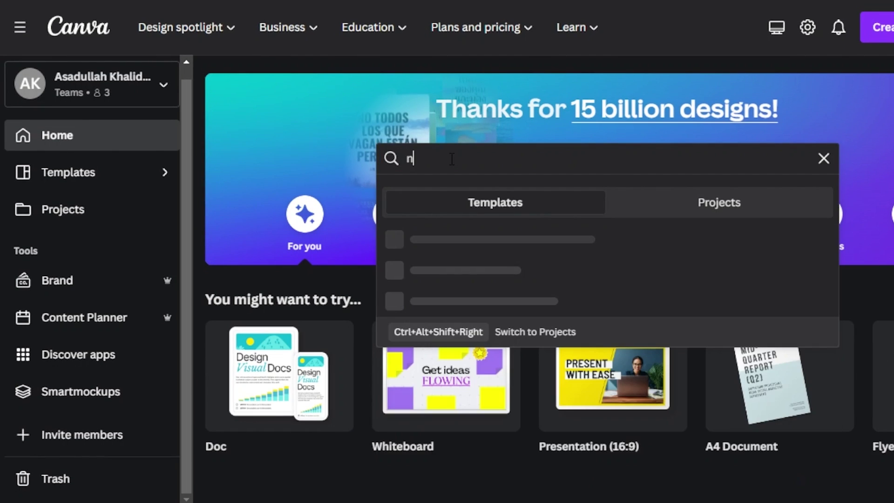
{"action": "type", "text": "ewsletter"}
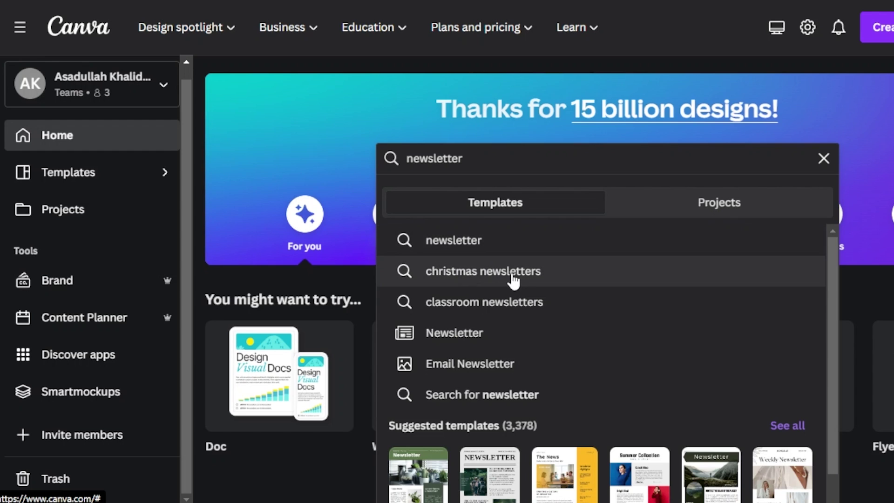
{"action": "left_click", "coordinate": [450, 240]}
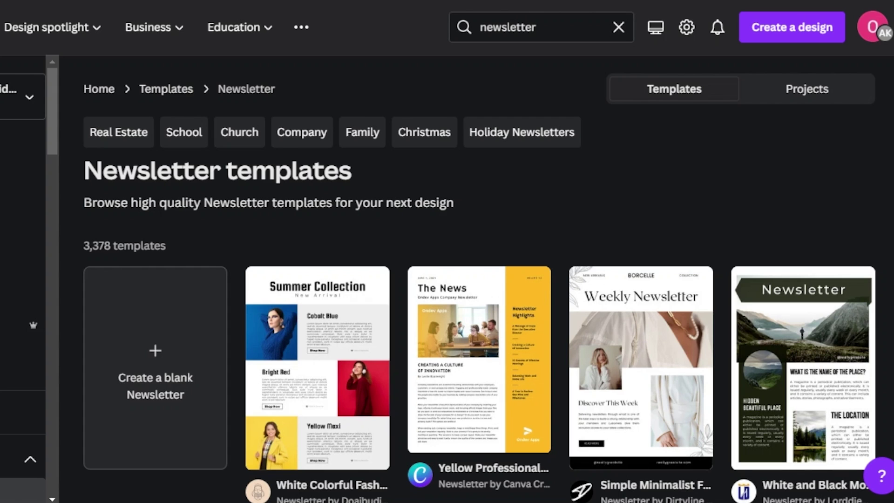
Browse the newsletter templates to compare the available designs.
{"action": "scroll", "coordinate": [368, 170], "scroll_direction": "down", "scroll_amount": 9}
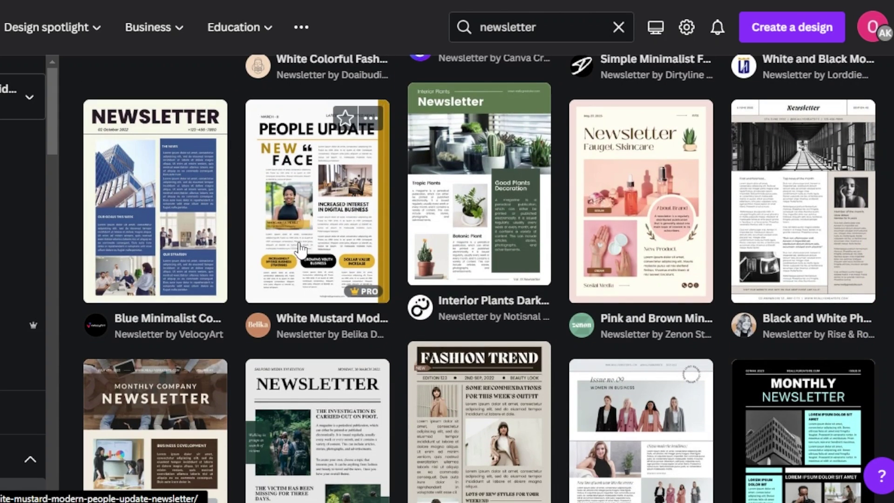
{"action": "scroll", "coordinate": [479, 279], "scroll_direction": "down", "scroll_amount": 13}
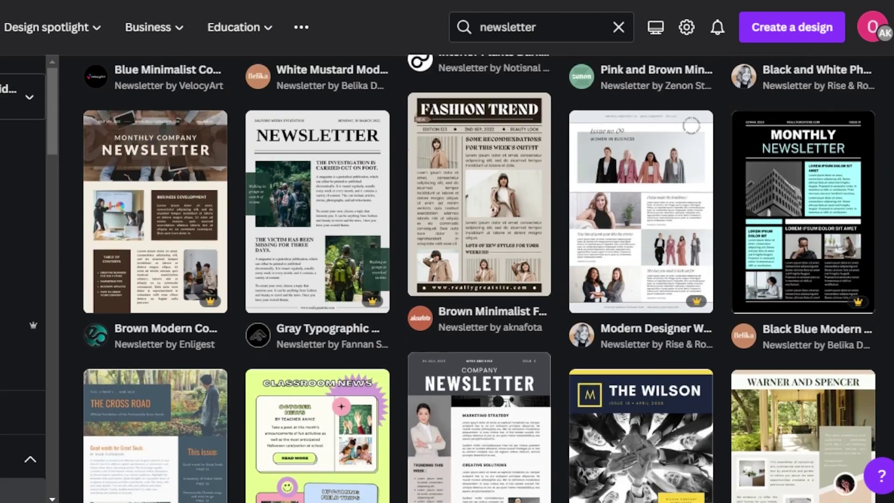
{"action": "scroll", "coordinate": [479, 279], "scroll_direction": "down", "scroll_amount": 4}
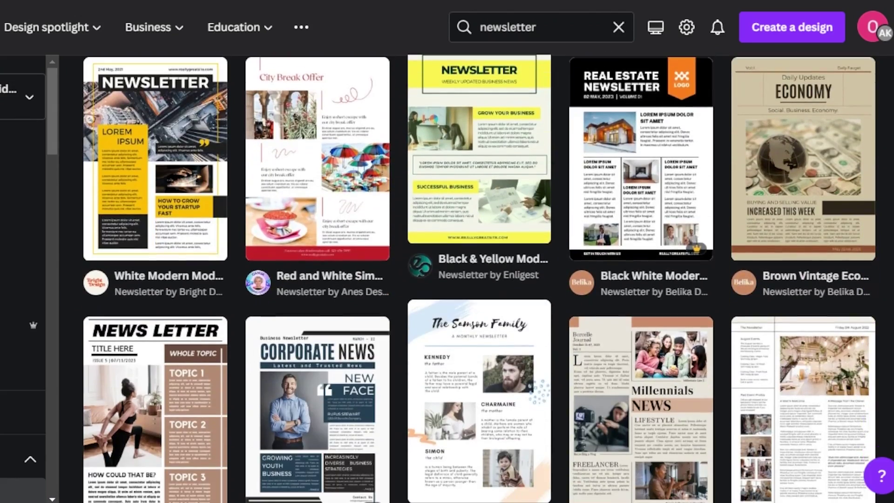
{"action": "scroll", "coordinate": [480, 279], "scroll_direction": "down", "scroll_amount": 7}
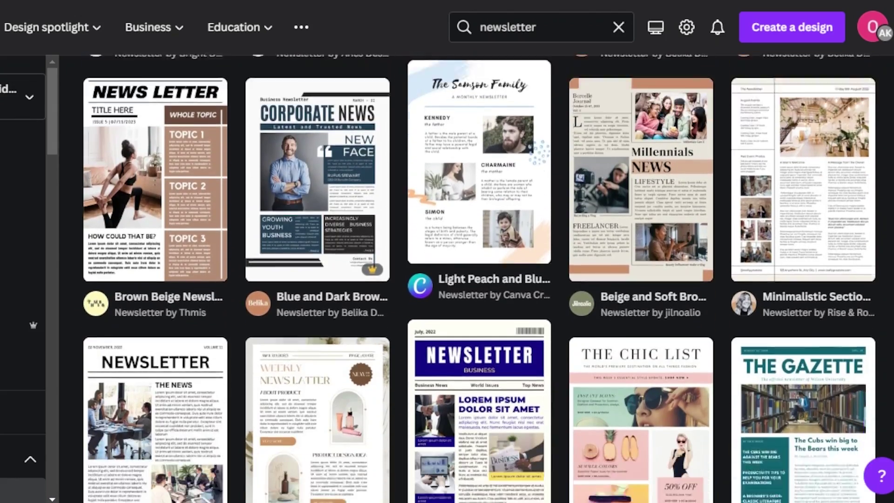
{"action": "scroll", "coordinate": [480, 280], "scroll_direction": "down", "scroll_amount": 8}
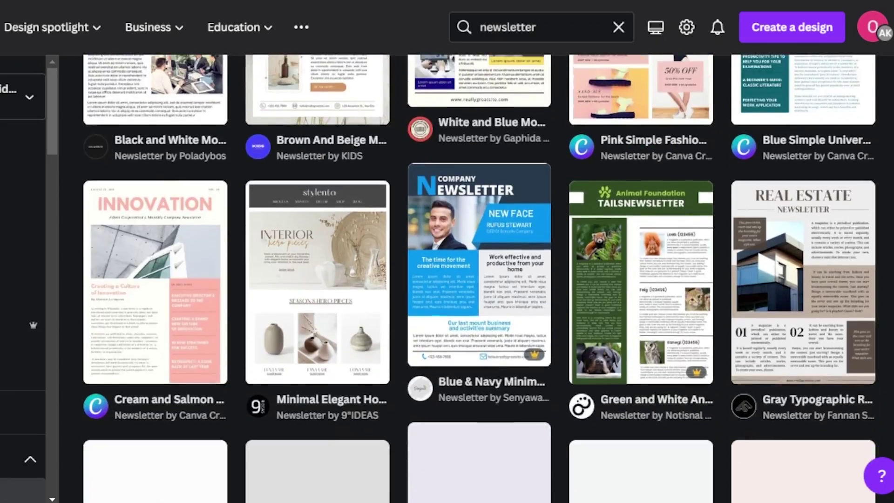
{"action": "scroll", "coordinate": [479, 280], "scroll_direction": "down", "scroll_amount": 6}
{"action": "scroll", "coordinate": [479, 279], "scroll_direction": "up", "scroll_amount": 13}
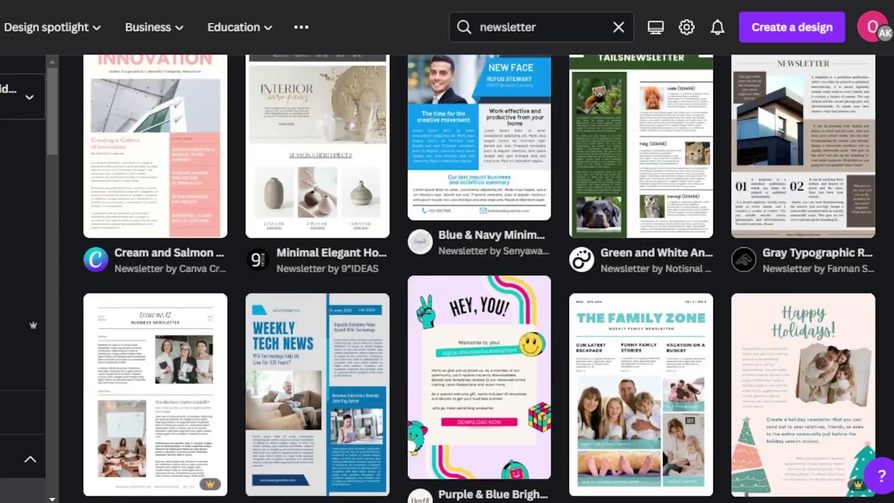
{"action": "scroll", "coordinate": [479, 279], "scroll_direction": "up", "scroll_amount": 10}
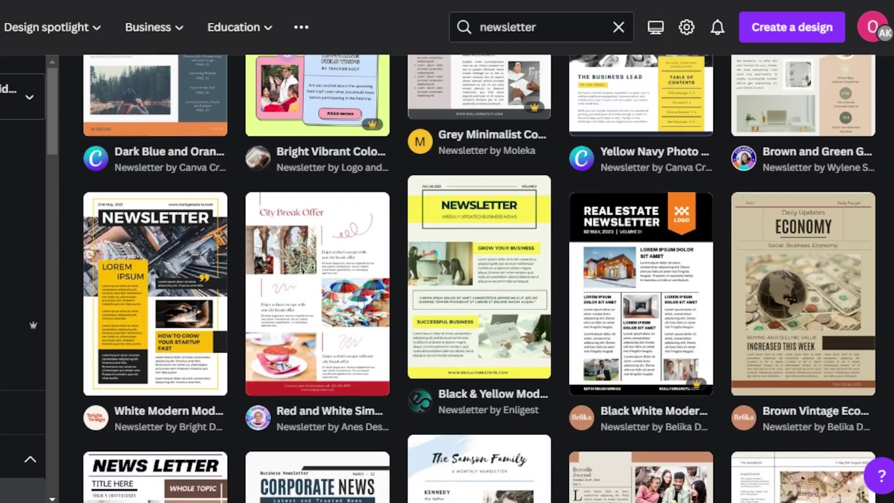
{"action": "scroll", "coordinate": [480, 280], "scroll_direction": "up", "scroll_amount": 10}
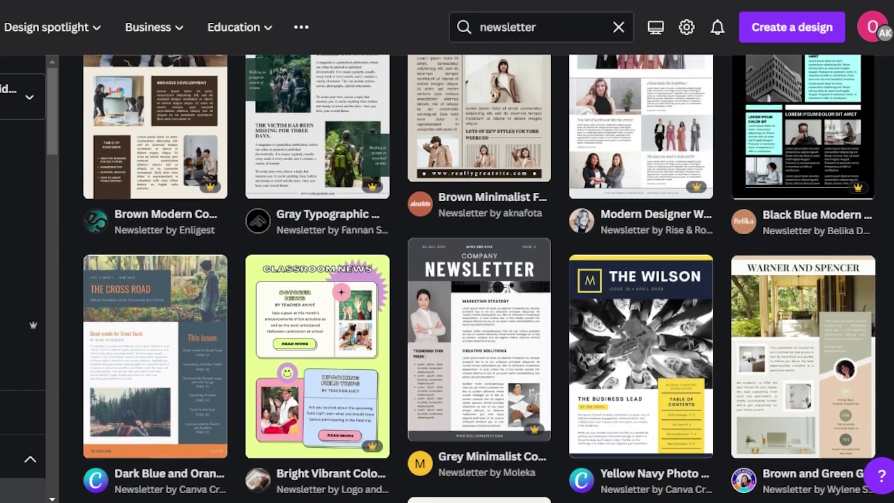
{"action": "scroll", "coordinate": [152, 228], "scroll_direction": "up", "scroll_amount": 8}
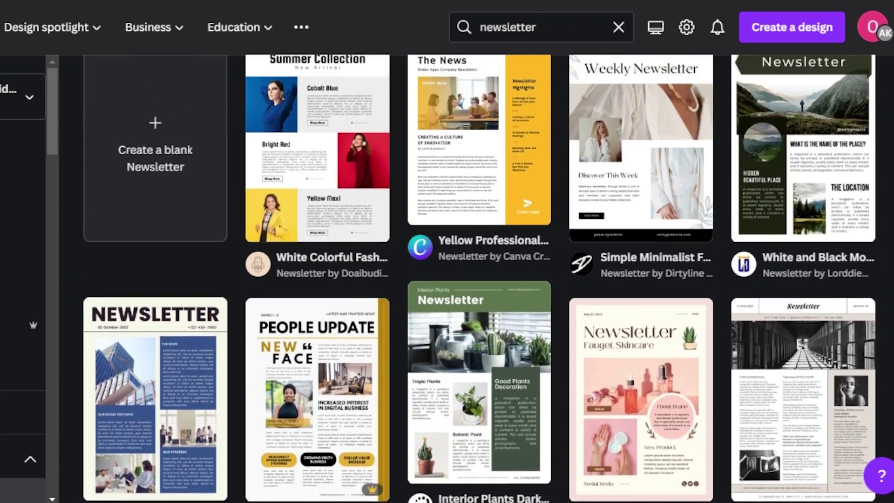
{"action": "scroll", "coordinate": [152, 228], "scroll_direction": "down", "scroll_amount": 20}
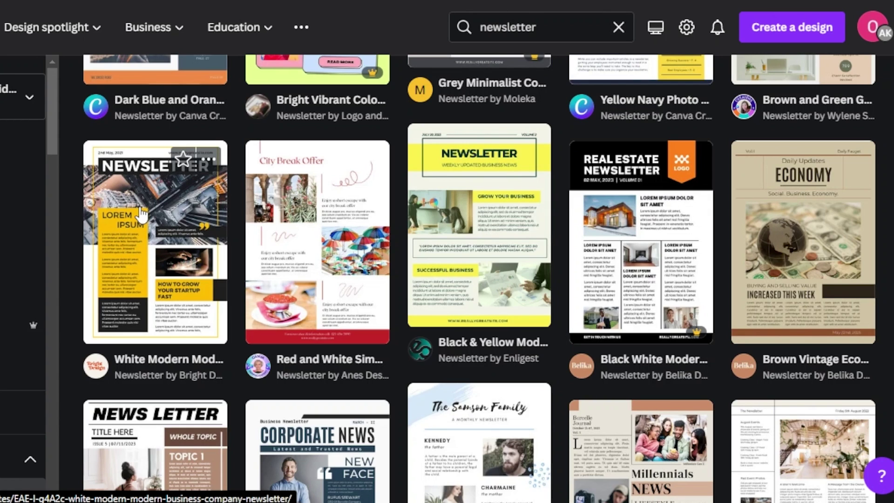
Choose the White Modern Modern Business Company Newsletter template, look over similar designs, and open it for customizing.
{"action": "left_click", "coordinate": [156, 206]}
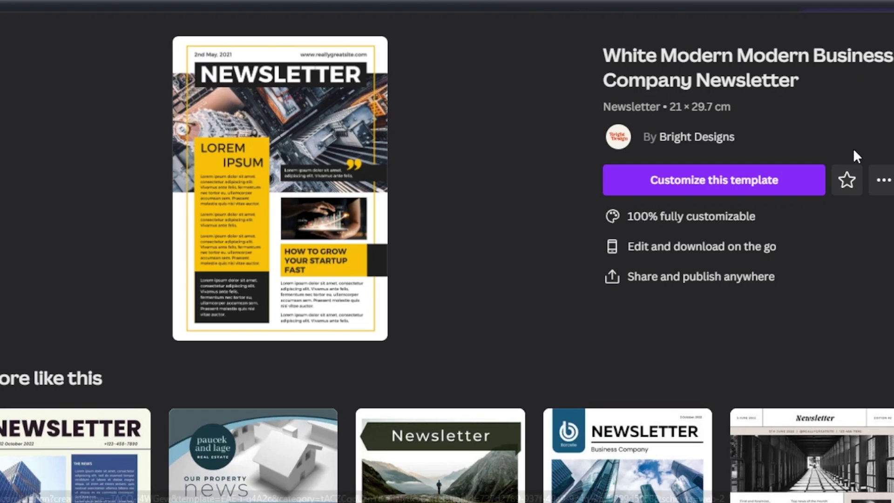
{"action": "scroll", "coordinate": [447, 251], "scroll_direction": "down", "scroll_amount": 12}
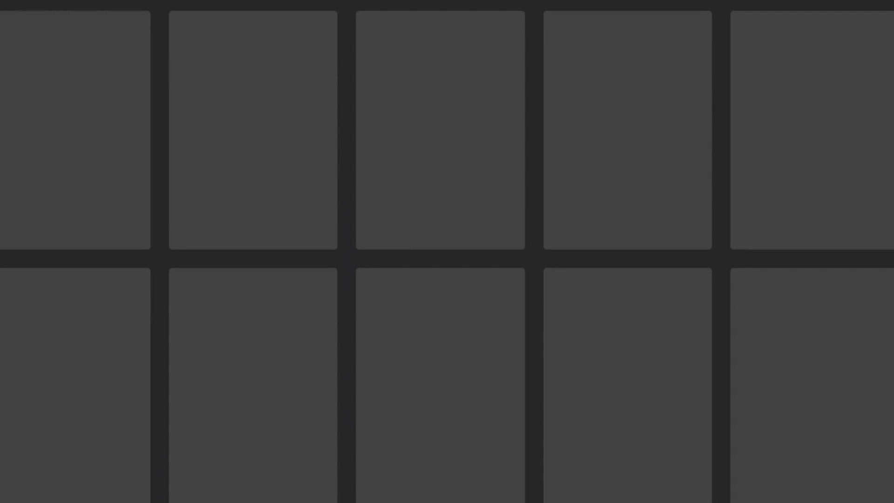
{"action": "scroll", "coordinate": [447, 251], "scroll_direction": "down", "scroll_amount": 2}
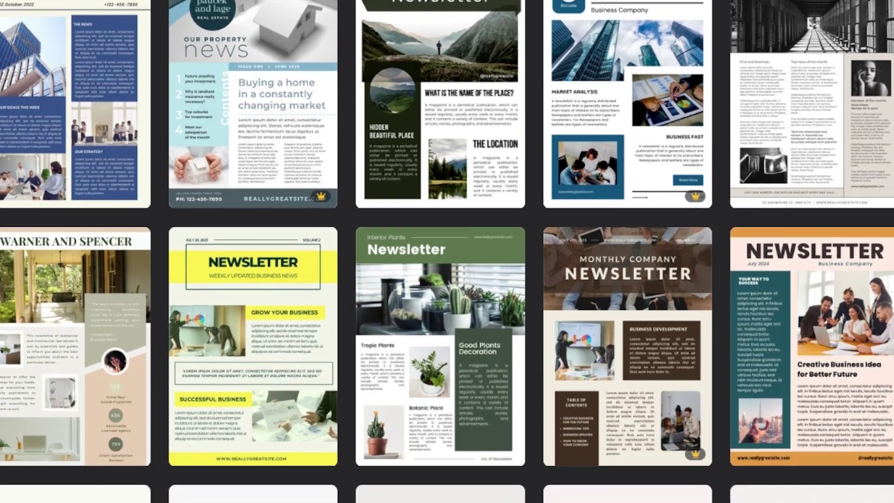
{"action": "scroll", "coordinate": [447, 251], "scroll_direction": "down", "scroll_amount": 2}
{"action": "scroll", "coordinate": [447, 251], "scroll_direction": "up", "scroll_amount": 10}
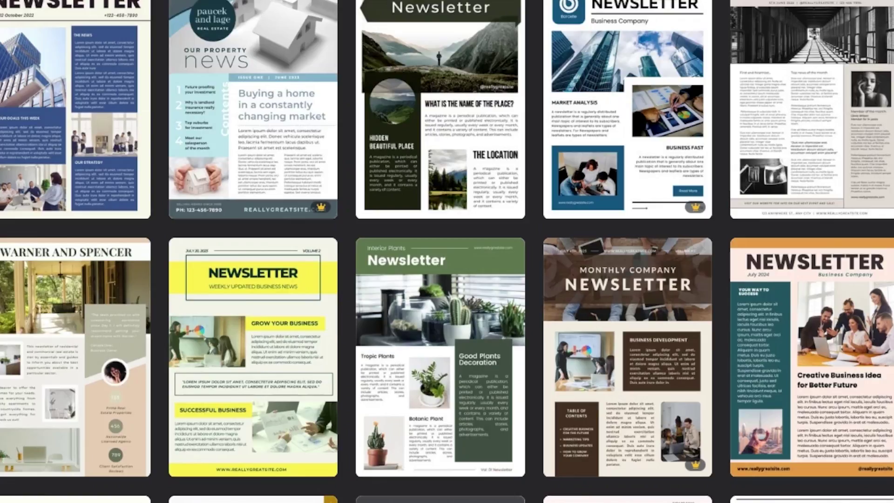
{"action": "scroll", "coordinate": [447, 251], "scroll_direction": "down", "scroll_amount": 5}
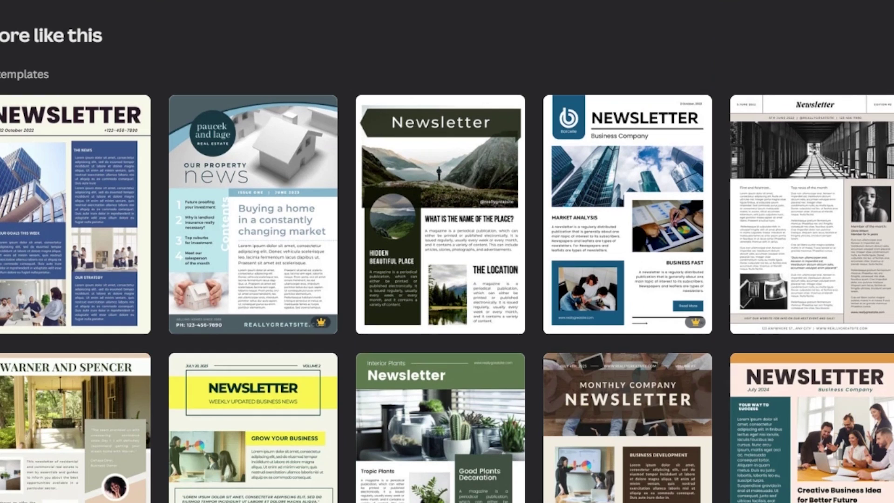
{"action": "scroll", "coordinate": [679, 186], "scroll_direction": "down", "scroll_amount": 3}
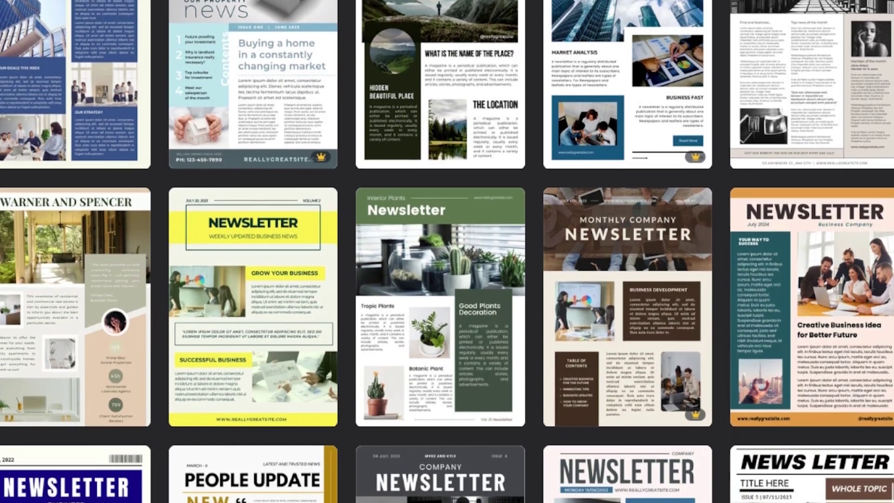
{"action": "scroll", "coordinate": [679, 168], "scroll_direction": "up", "scroll_amount": 11}
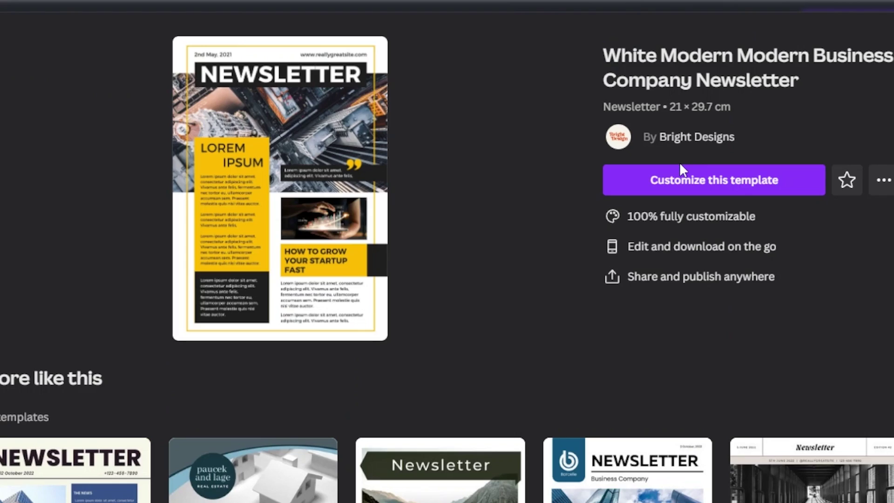
{"action": "left_click", "coordinate": [694, 184]}
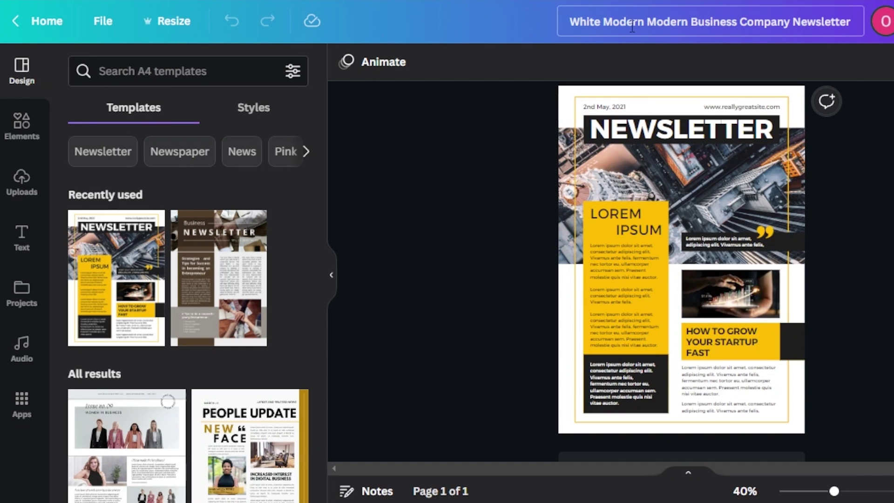
Rename the design as "test Newsletter".
{"action": "left_click", "coordinate": [789, 22]}
{"action": "key", "text": "BackSpace"}
{"action": "key", "text": "BackSpace"}
{"action": "key", "text": "BackSpace"}
{"action": "key", "text": "BackSpace"}
{"action": "key", "text": "BackSpace"}
{"action": "key", "text": "BackSpace"}
{"action": "key", "text": "BackSpace"}
{"action": "key", "text": "BackSpace"}
{"action": "key", "text": "BackSpace"}
{"action": "key", "text": "BackSpace"}
{"action": "key", "text": "BackSpace"}
{"action": "key", "text": "BackSpace"}
{"action": "key", "text": "BackSpace"}
{"action": "key", "text": "BackSpace"}
{"action": "key", "text": "BackSpace"}
{"action": "key", "text": "BackSpace"}
{"action": "key", "text": "BackSpace"}
{"action": "key", "text": "BackSpace"}
{"action": "key", "text": "BackSpace"}
{"action": "key", "text": "BackSpace"}
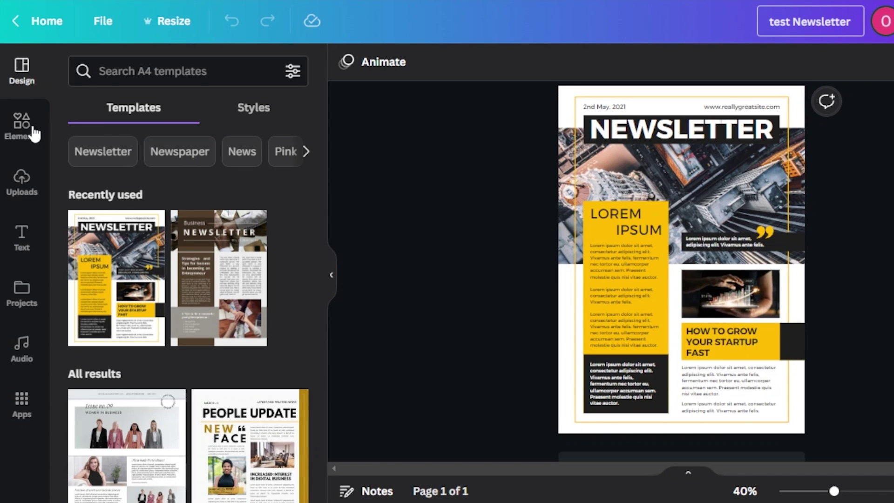
Add a blank second page after the newsletter page.
{"action": "scroll", "coordinate": [806, 365], "scroll_direction": "down", "scroll_amount": 2}
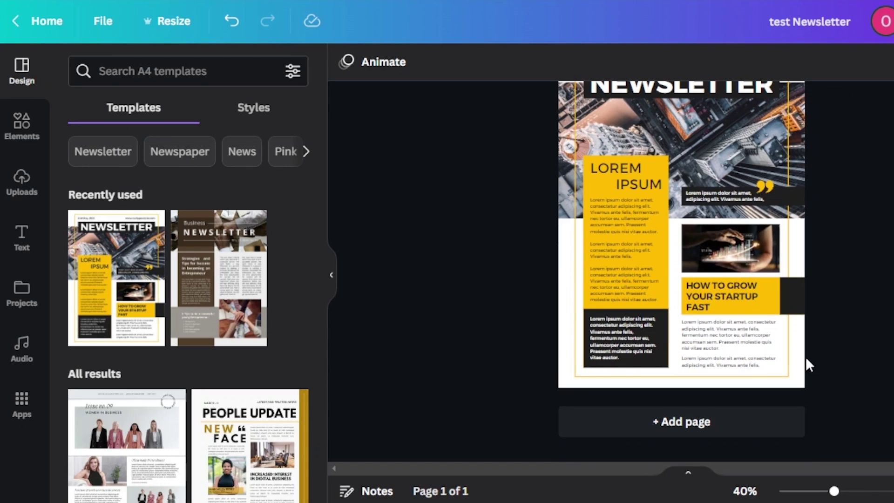
{"action": "left_click", "coordinate": [701, 423]}
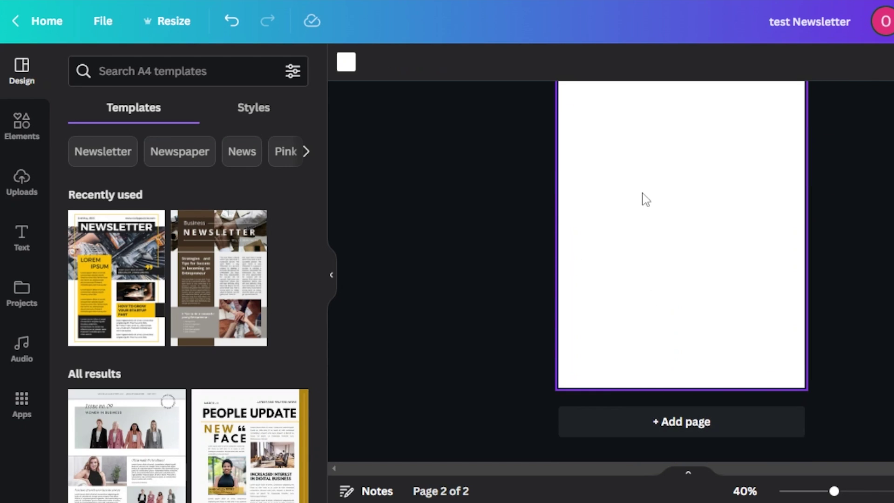
{"action": "scroll", "coordinate": [799, 253], "scroll_direction": "up", "scroll_amount": 5}
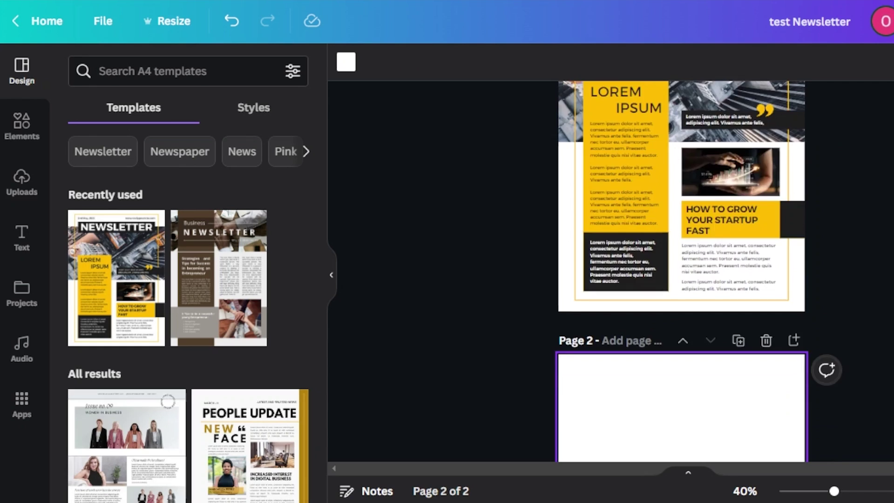
{"action": "scroll", "coordinate": [799, 253], "scroll_direction": "down", "scroll_amount": 5}
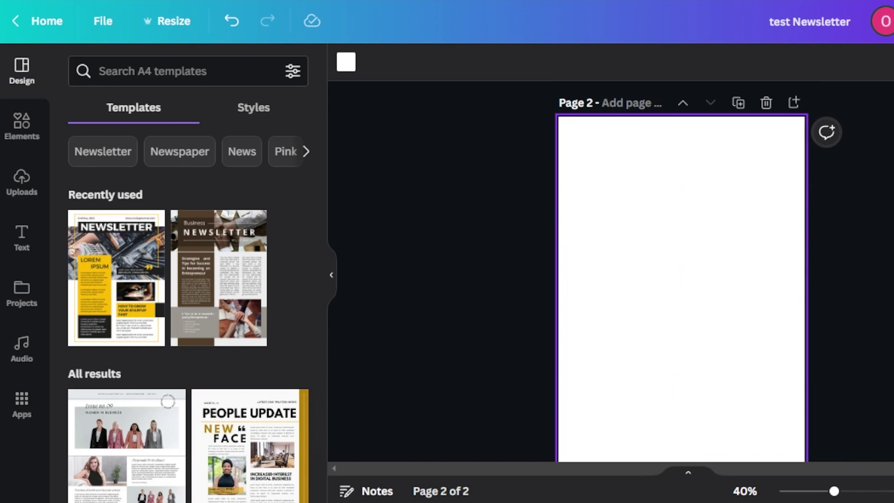
Look through the design elements, the uploaded images, and the text options available for the newsletter.
{"action": "left_click", "coordinate": [21, 133]}
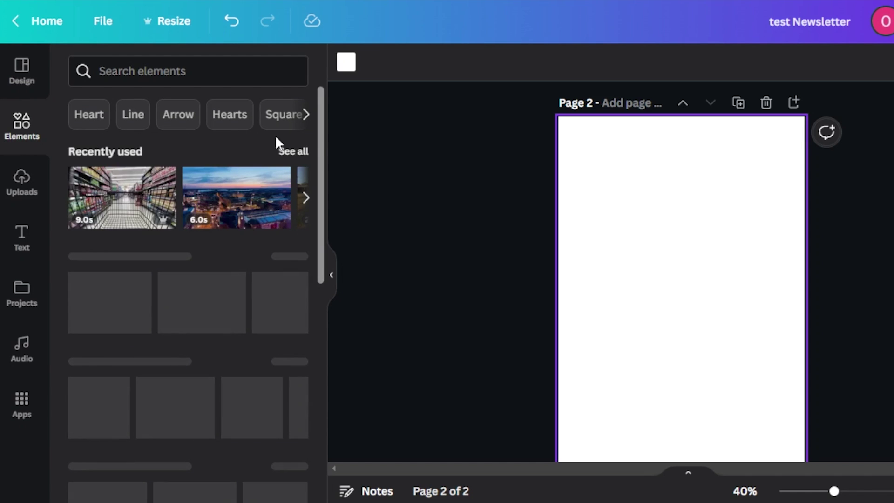
{"action": "left_click_drag", "start_coordinate": [319, 136], "coordinate": [321, 419]}
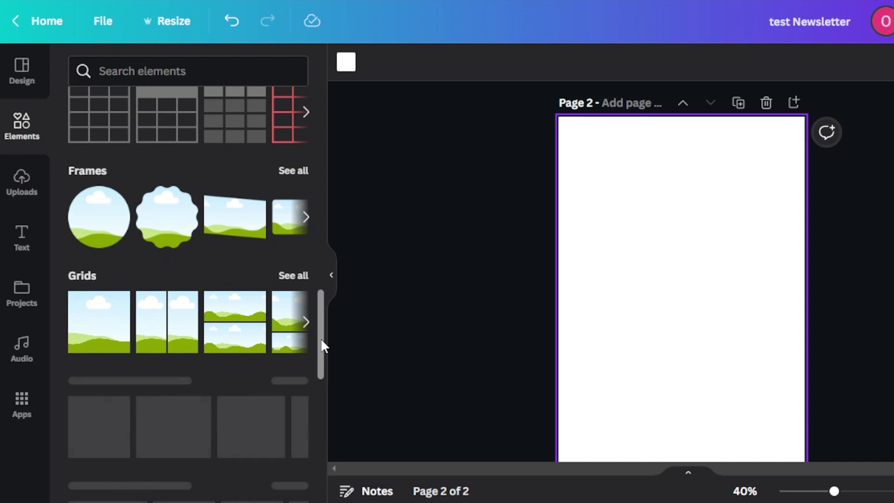
{"action": "left_click_drag", "start_coordinate": [321, 343], "coordinate": [323, 156]}
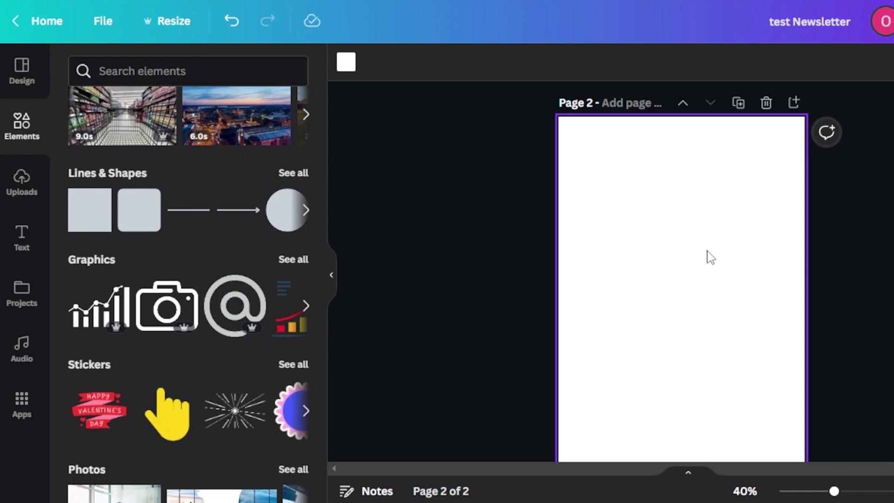
{"action": "left_click", "coordinate": [15, 191]}
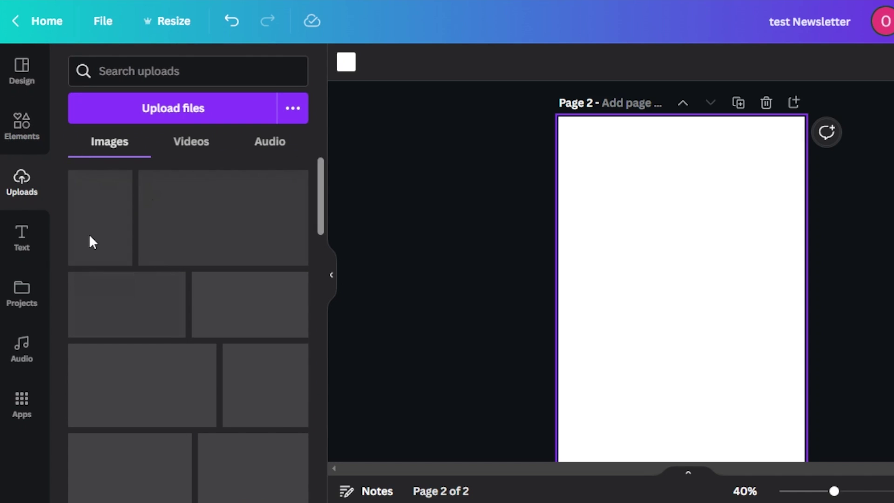
{"action": "left_click", "coordinate": [17, 246]}
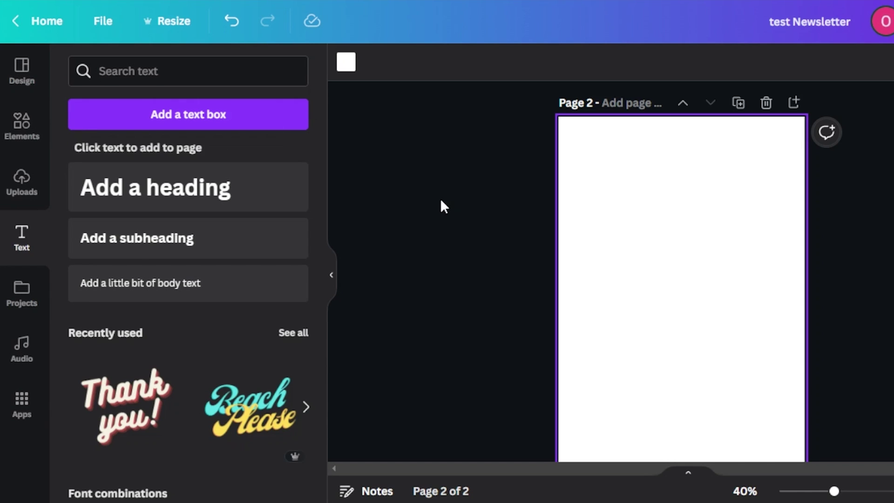
{"action": "scroll", "coordinate": [682, 270], "scroll_direction": "up", "scroll_amount": 10}
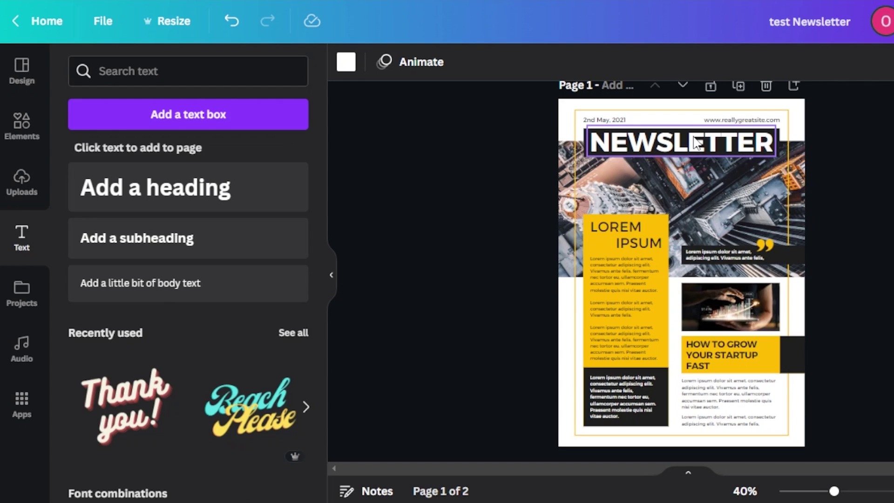
{"action": "left_click", "coordinate": [607, 122]}
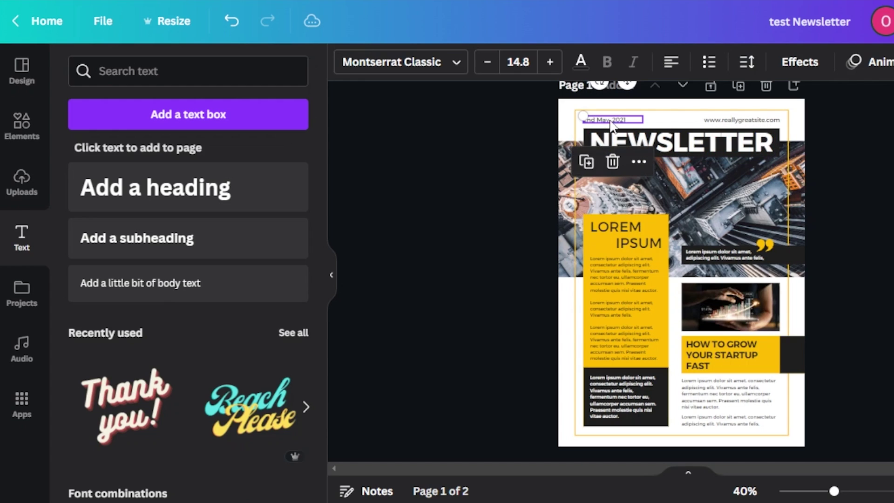
{"action": "double_click", "coordinate": [598, 119]}
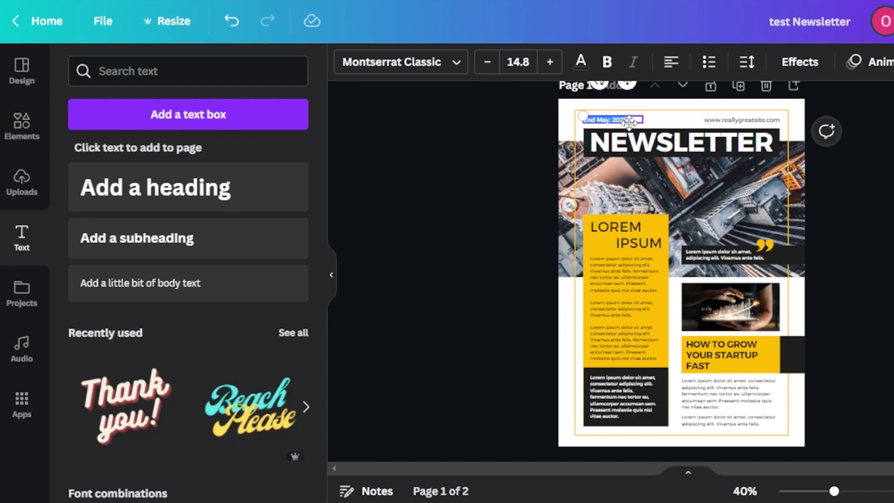
{"action": "left_click", "coordinate": [727, 120]}
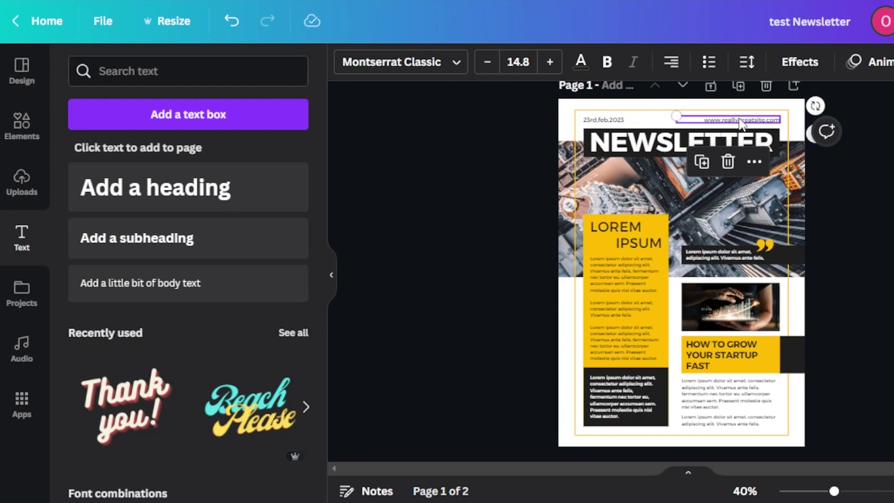
{"action": "double_click", "coordinate": [740, 119]}
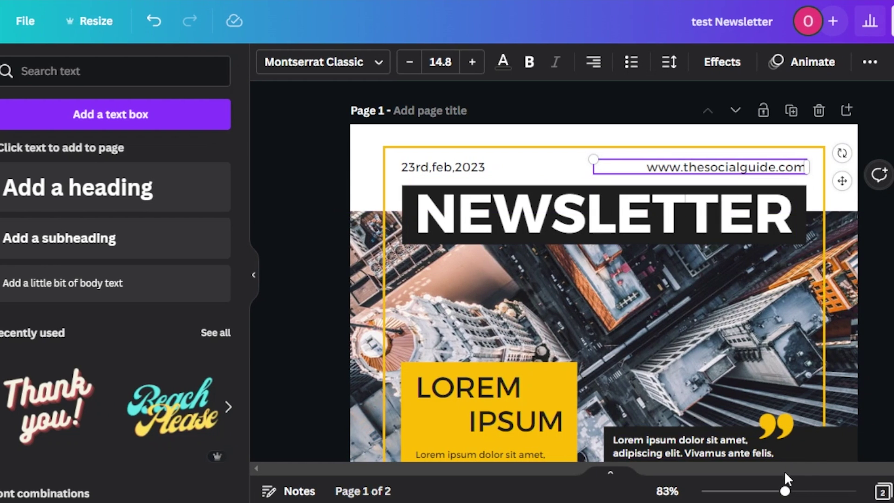
Look over the text boxes of the first page and view the fonts available for the LOREM IPSUM heading.
{"action": "mouse_move", "coordinate": [783, 492]}
{"action": "left_mouse_down"}
{"action": "mouse_move", "coordinate": [760, 492]}
{"action": "mouse_move", "coordinate": [772, 491]}
{"action": "left_mouse_up"}
{"action": "scroll", "coordinate": [604, 271], "scroll_direction": "down", "scroll_amount": 8}
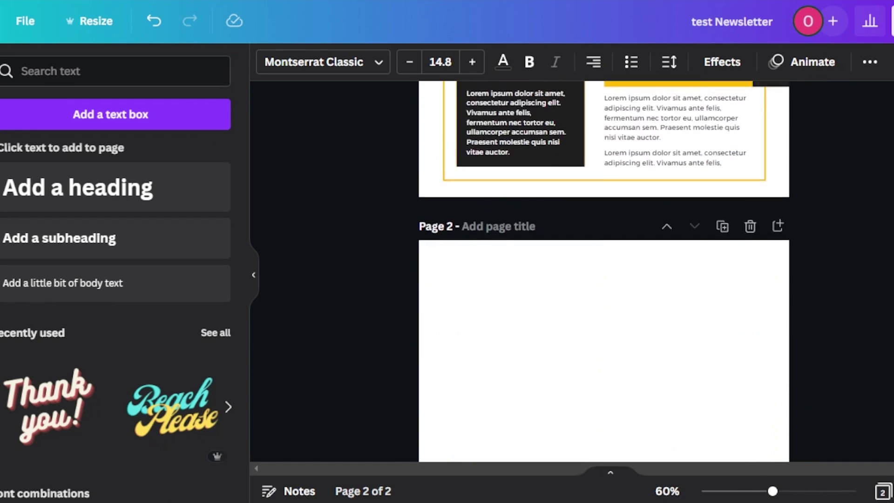
{"action": "scroll", "coordinate": [604, 272], "scroll_direction": "up", "scroll_amount": 5}
{"action": "scroll", "coordinate": [603, 272], "scroll_direction": "down", "scroll_amount": 1}
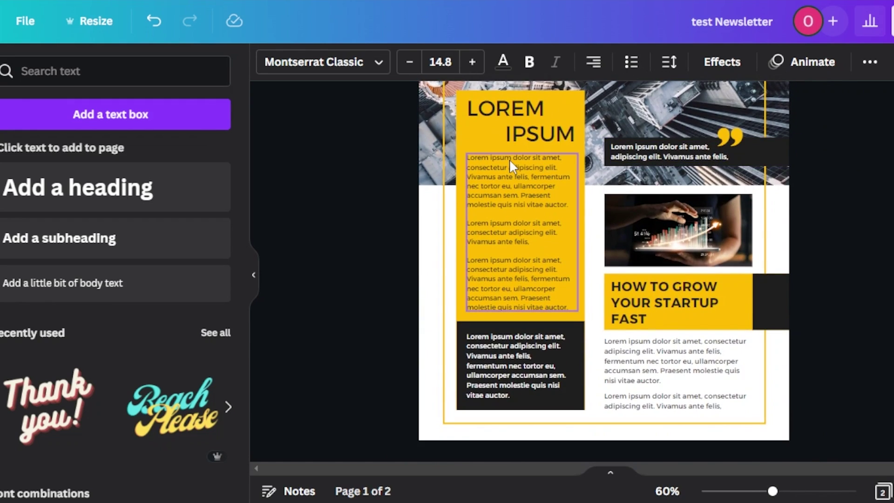
{"action": "left_click", "coordinate": [490, 180]}
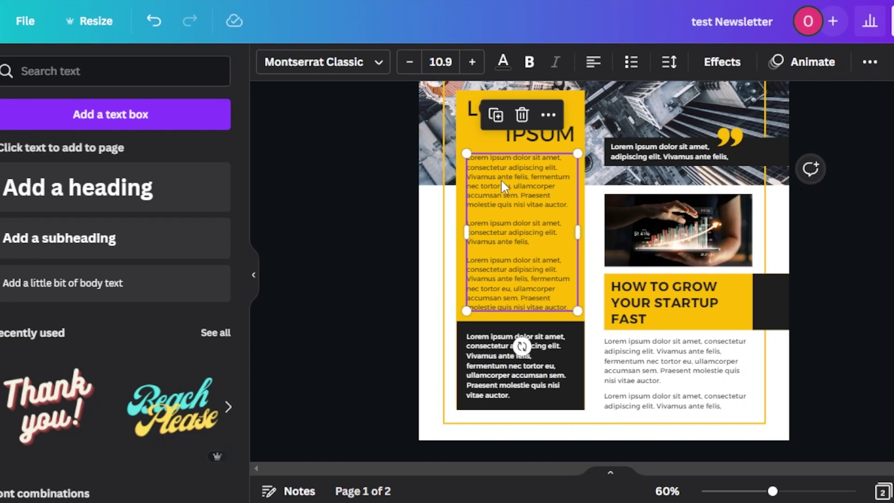
{"action": "left_click", "coordinate": [516, 143]}
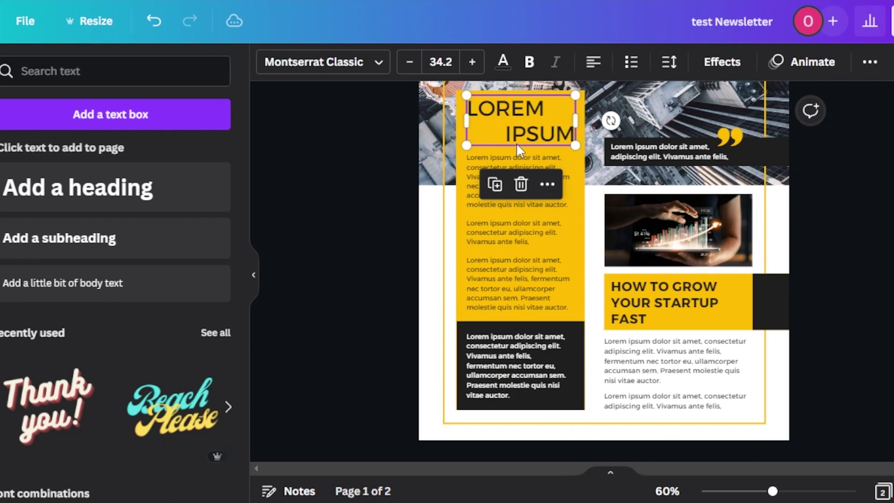
{"action": "left_click", "coordinate": [359, 63]}
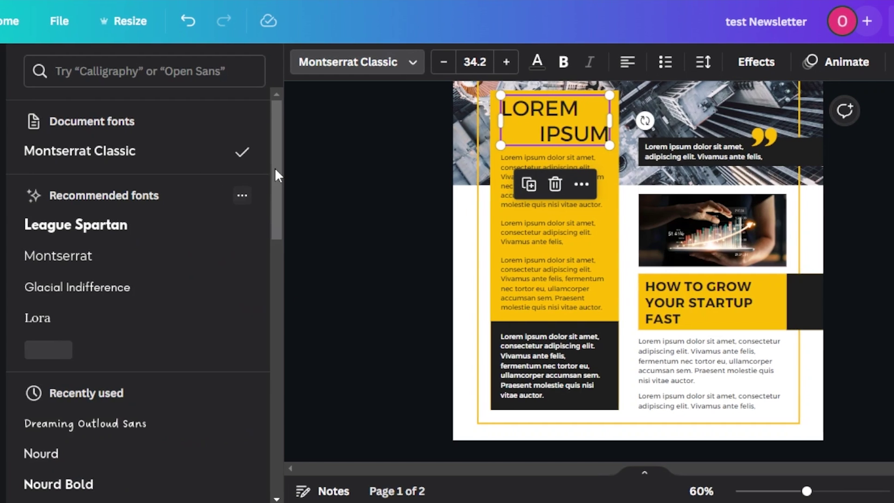
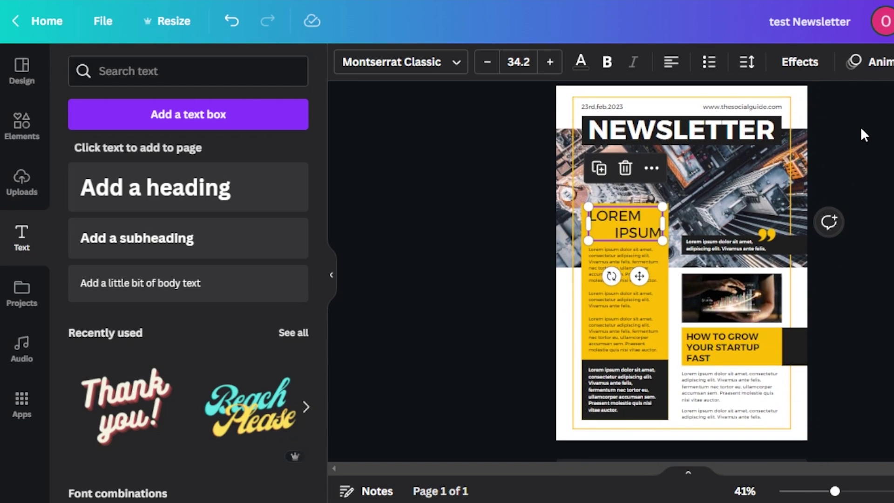
Select everything on the newsletter page and recolor its shapes light blue #70ADFF, trying dark gray, yellow and dark blue first.
{"action": "left_click_drag", "start_coordinate": [828, 86], "coordinate": [518, 439]}
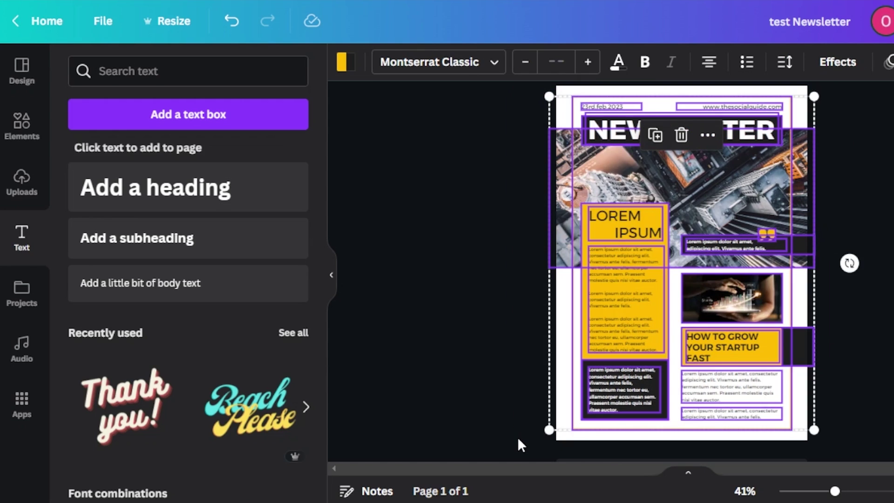
{"action": "left_click", "coordinate": [344, 63]}
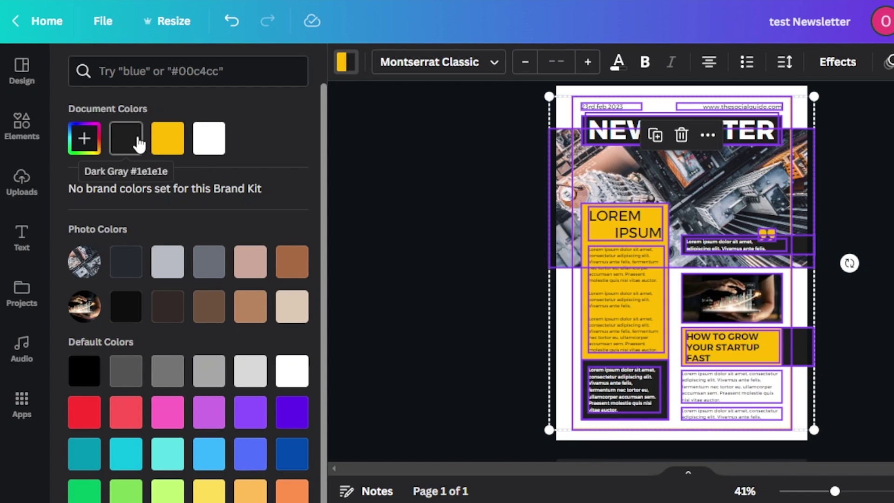
{"action": "left_click", "coordinate": [122, 142]}
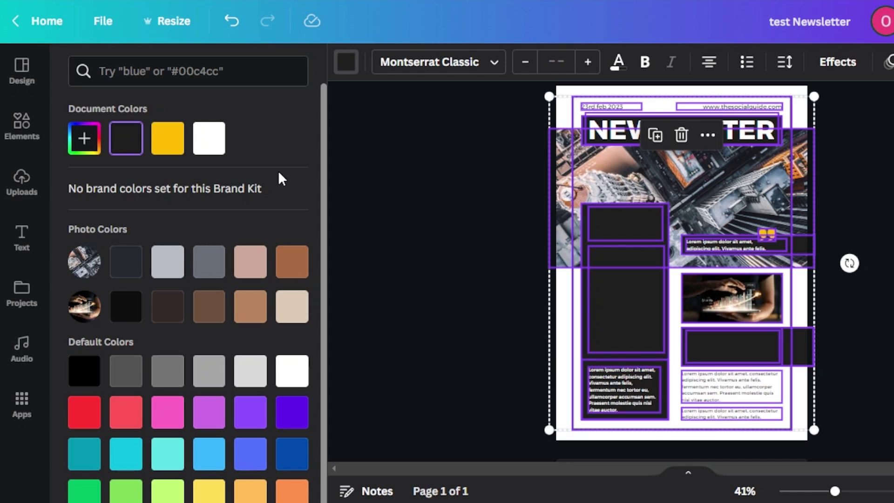
{"action": "left_click", "coordinate": [158, 142]}
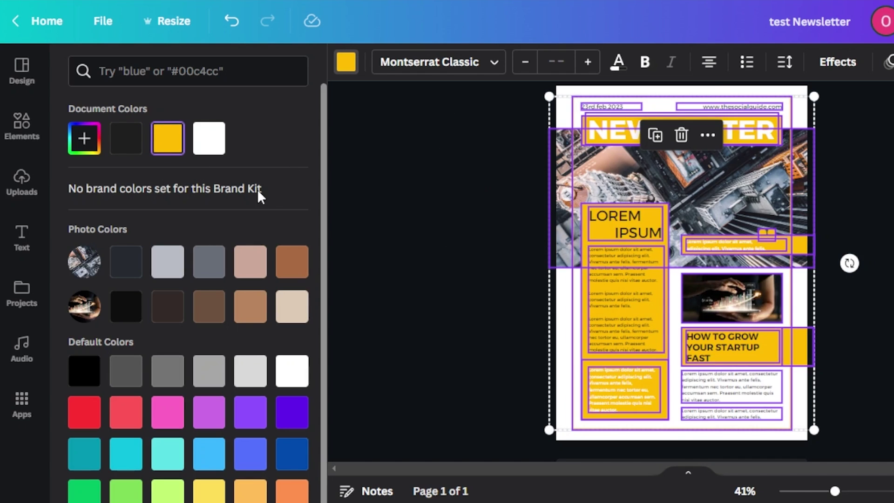
{"action": "left_click", "coordinate": [88, 144]}
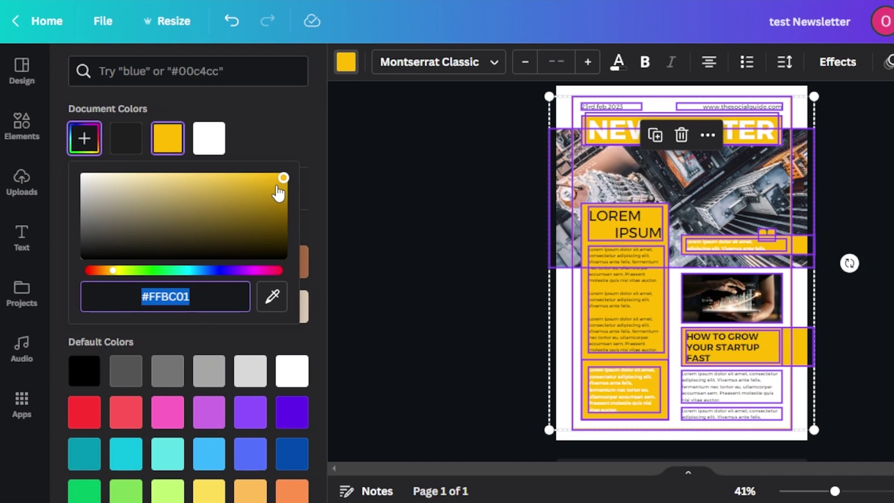
{"action": "left_click", "coordinate": [292, 454]}
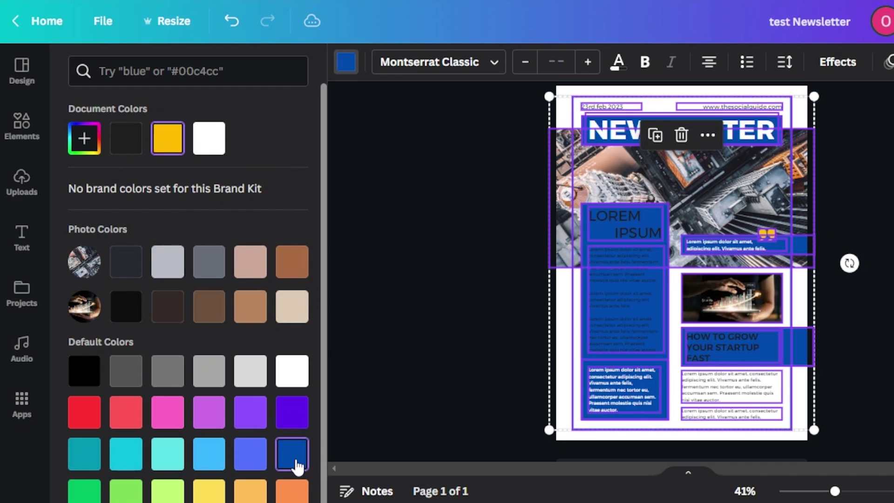
{"action": "left_click", "coordinate": [84, 140]}
{"action": "left_click", "coordinate": [228, 178]}
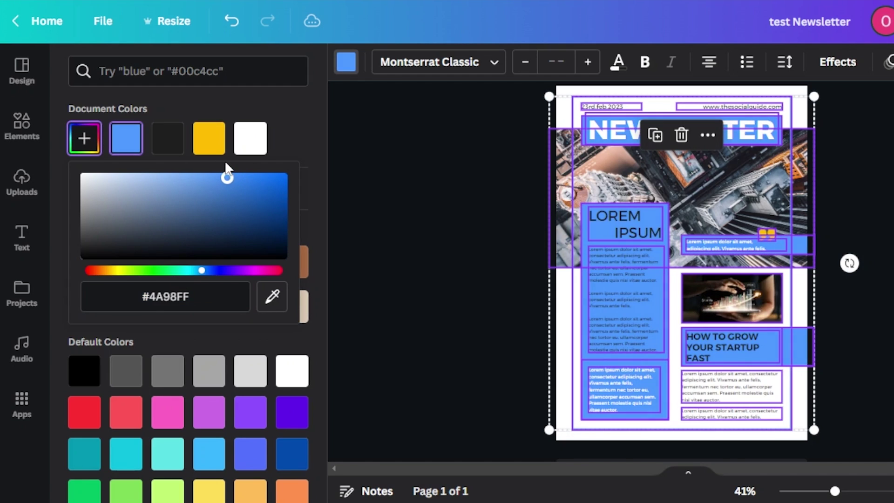
{"action": "left_click_drag", "start_coordinate": [225, 163], "coordinate": [197, 155]}
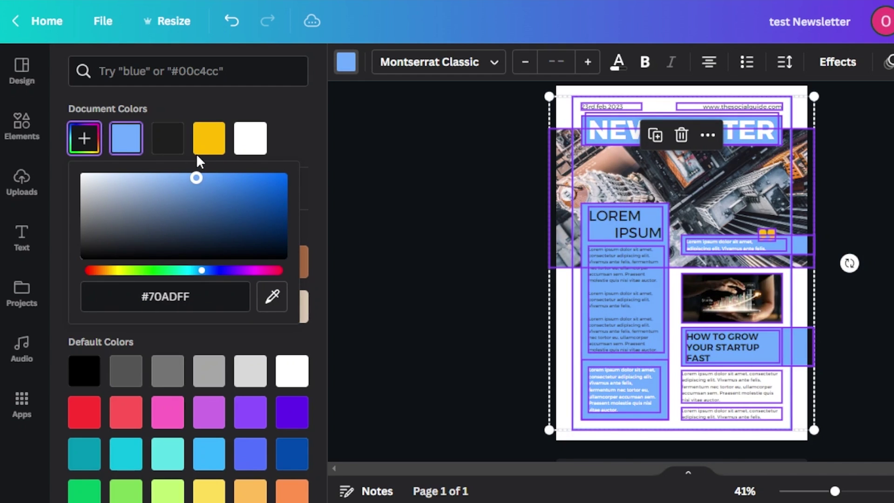
{"action": "key", "text": "Escape"}
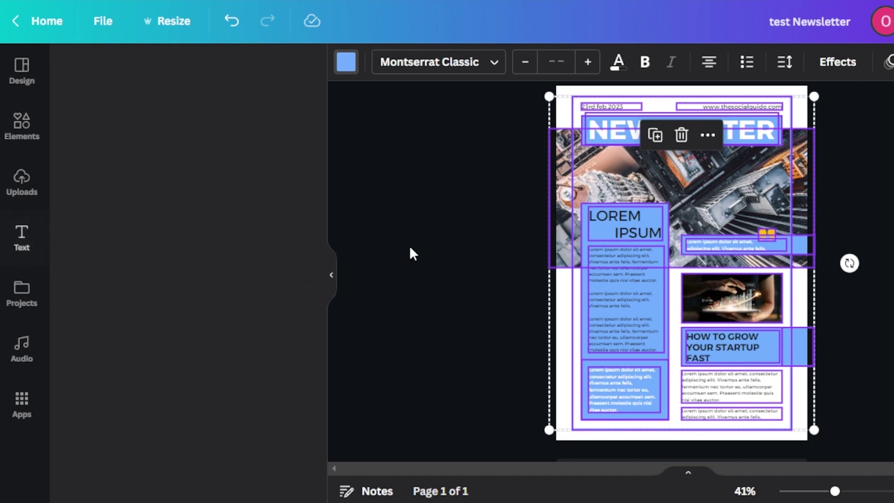
{"action": "left_click", "coordinate": [410, 247]}
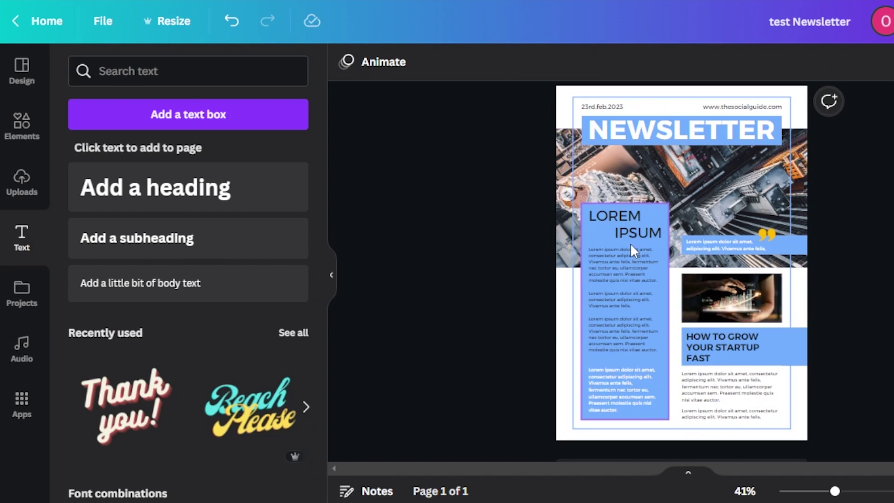
Recolor the background block under the white body text below the LOREM IPSUM column with the medium gray photo color.
{"action": "left_click", "coordinate": [618, 361]}
{"action": "left_click", "coordinate": [346, 62]}
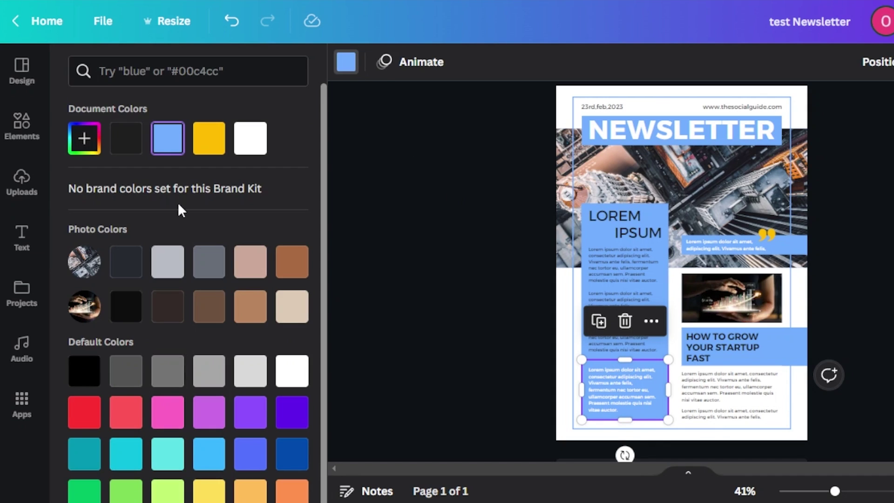
{"action": "left_click", "coordinate": [209, 262]}
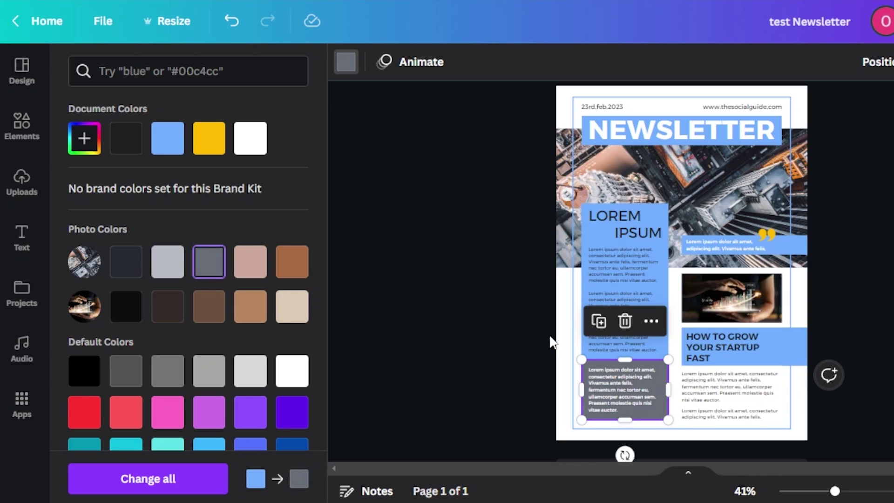
Recolor the rectangle behind the NEWSLETTER title with the same medium gray photo color.
{"action": "left_click", "coordinate": [670, 135]}
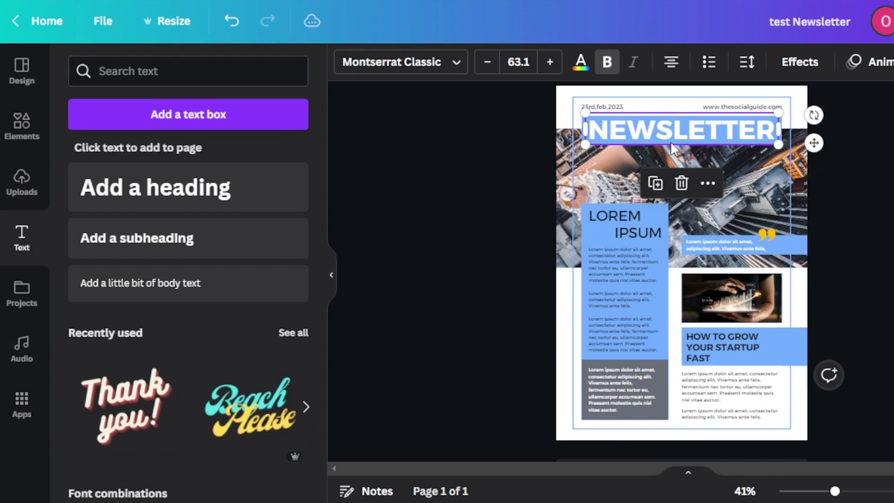
{"action": "double_click", "coordinate": [604, 133]}
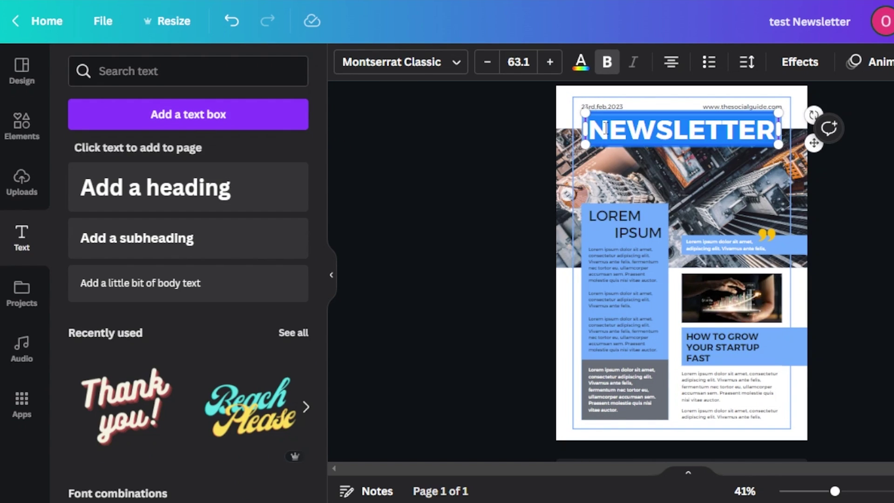
{"action": "left_click", "coordinate": [345, 62]}
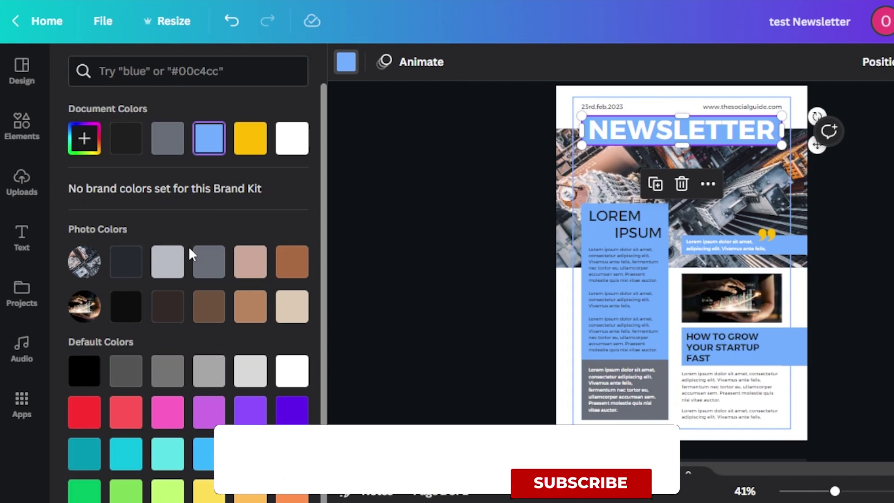
{"action": "left_click", "coordinate": [207, 269]}
{"action": "left_click", "coordinate": [409, 242]}
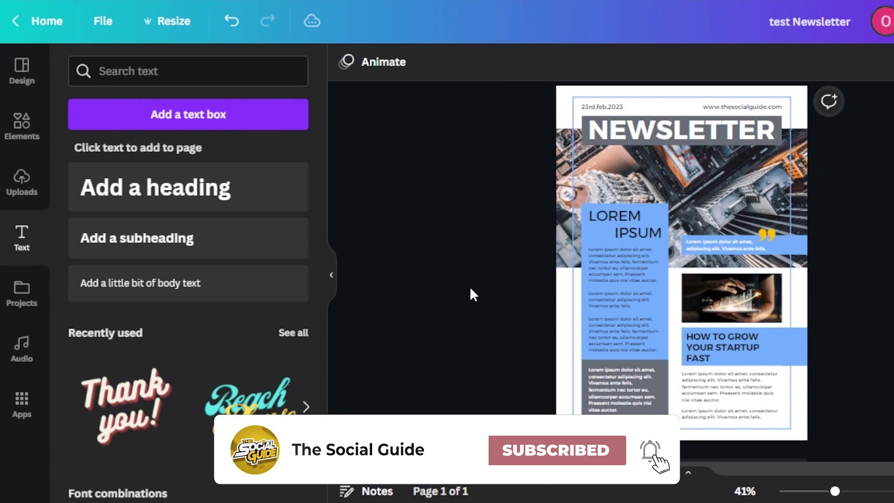
Replace the large city photo with a photo of a business handshake found by searching the photos for "business".
{"action": "left_click", "coordinate": [800, 188]}
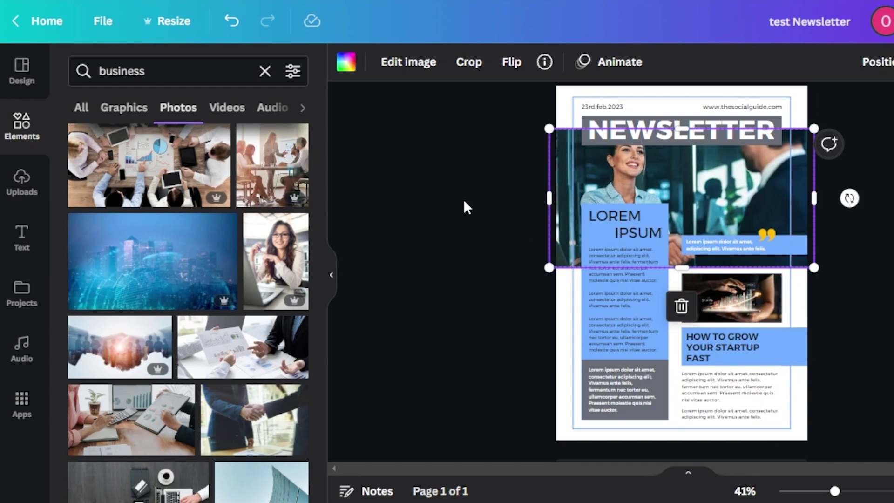
{"action": "left_click", "coordinate": [462, 199]}
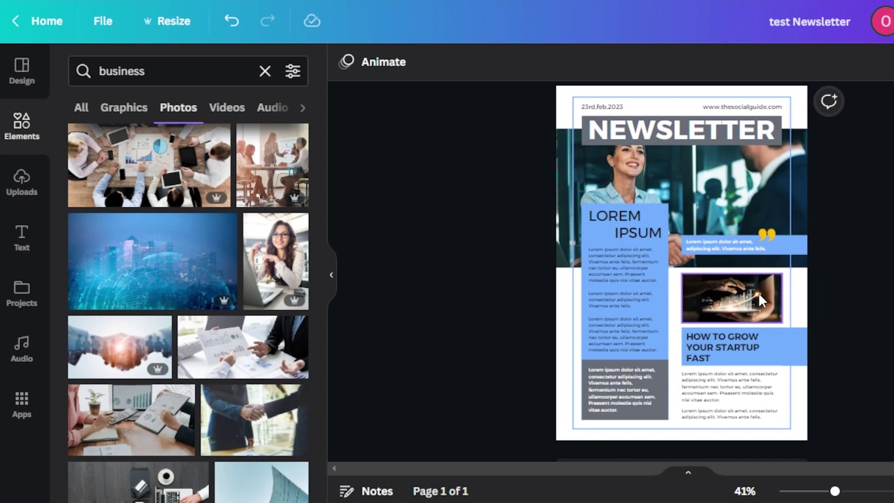
Search the photos for "business" and replace the small image above HOW TO GROW YOUR STARTUP FAST with the skyscraper photo.
{"action": "left_click", "coordinate": [720, 311]}
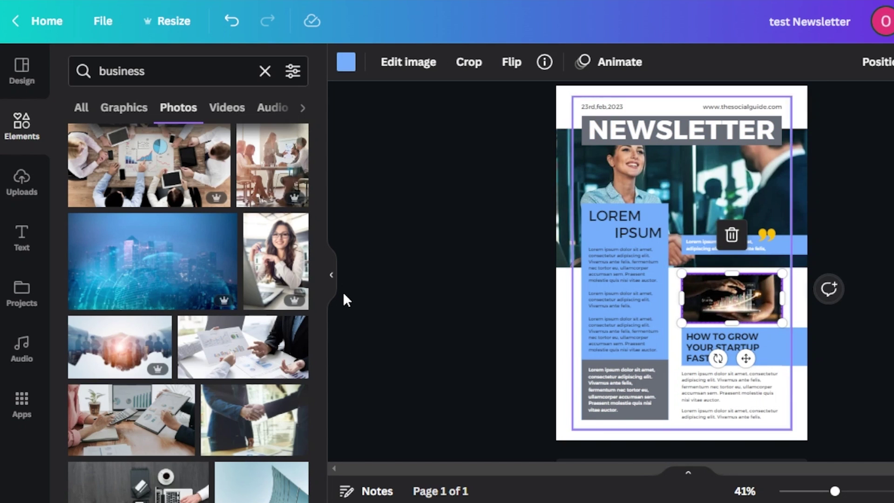
{"action": "left_click", "coordinate": [32, 135]}
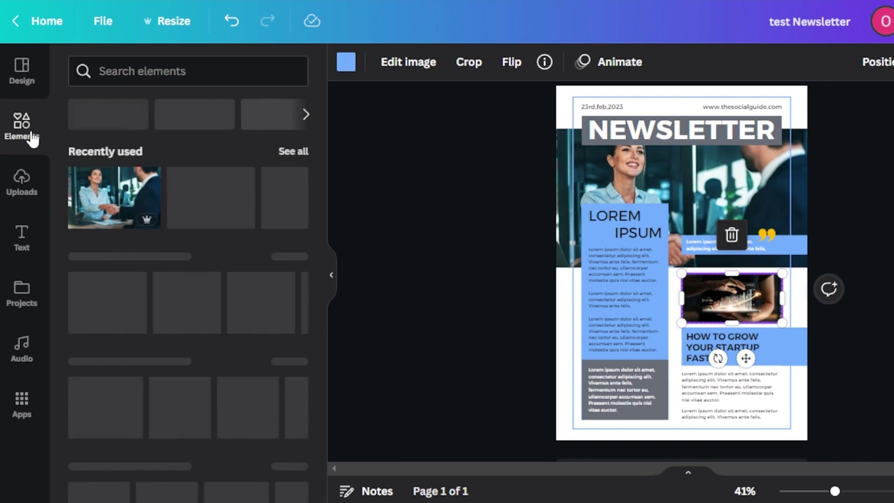
{"action": "left_click", "coordinate": [162, 71]}
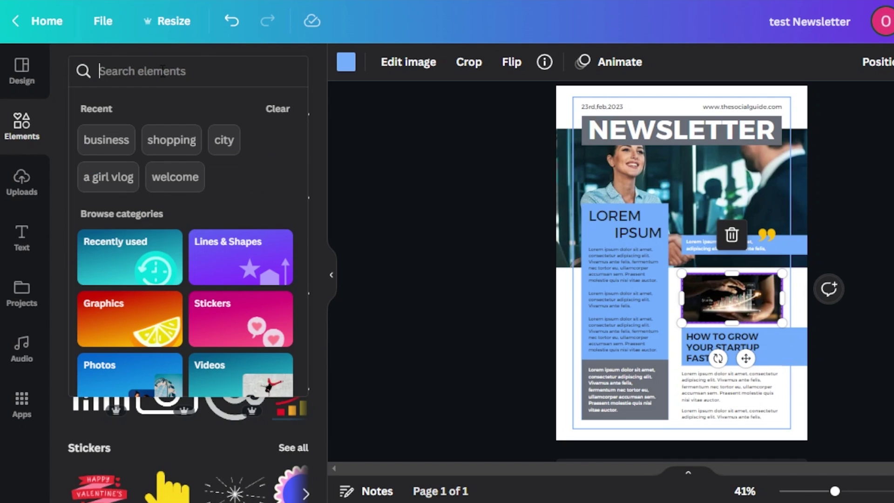
{"action": "left_click", "coordinate": [105, 141]}
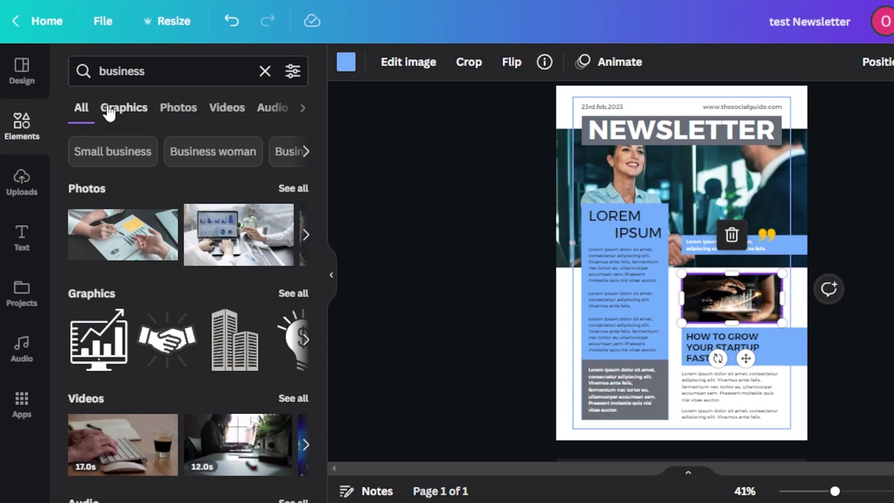
{"action": "left_click", "coordinate": [175, 111]}
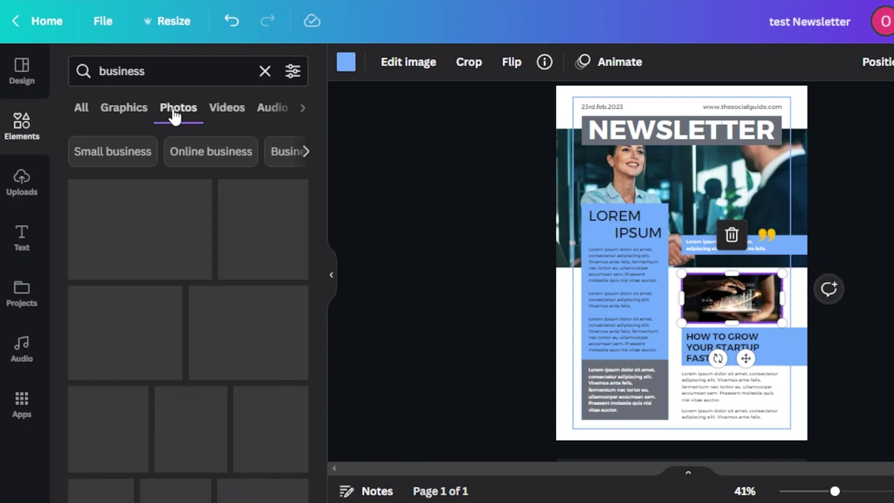
{"action": "left_click_drag", "start_coordinate": [321, 168], "coordinate": [321, 241]}
{"action": "left_click_drag", "start_coordinate": [300, 279], "coordinate": [698, 291]}
{"action": "left_click", "coordinate": [886, 347]}
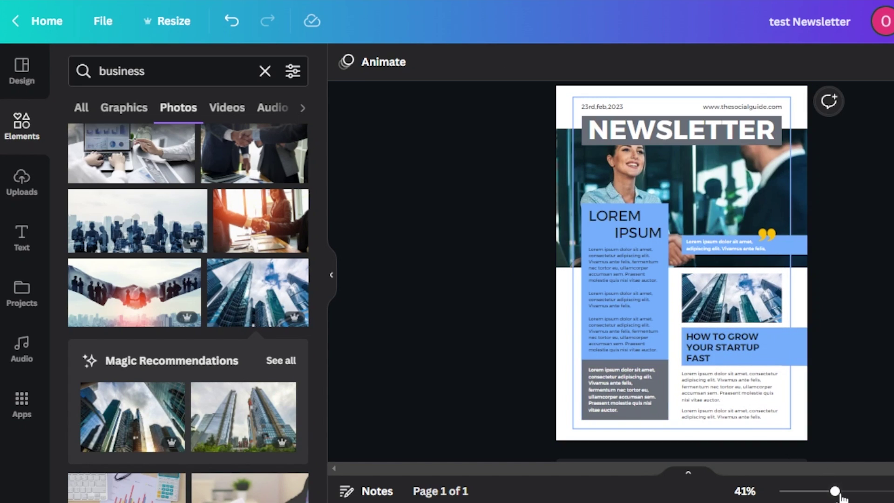
{"action": "left_click_drag", "start_coordinate": [835, 492], "coordinate": [850, 491]}
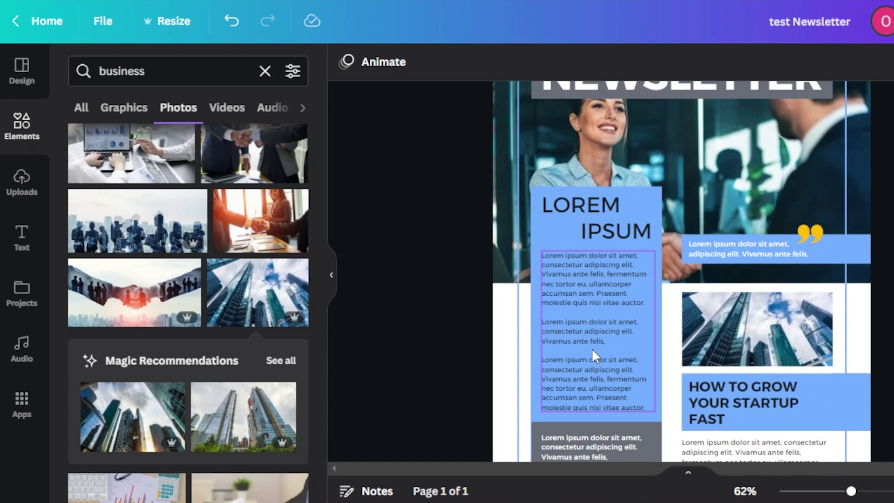
{"action": "left_click", "coordinate": [570, 327]}
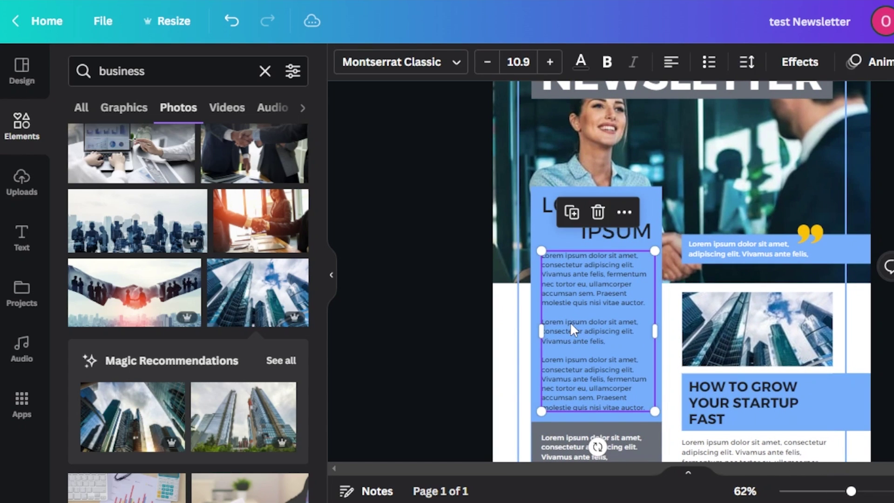
{"action": "double_click", "coordinate": [632, 392]}
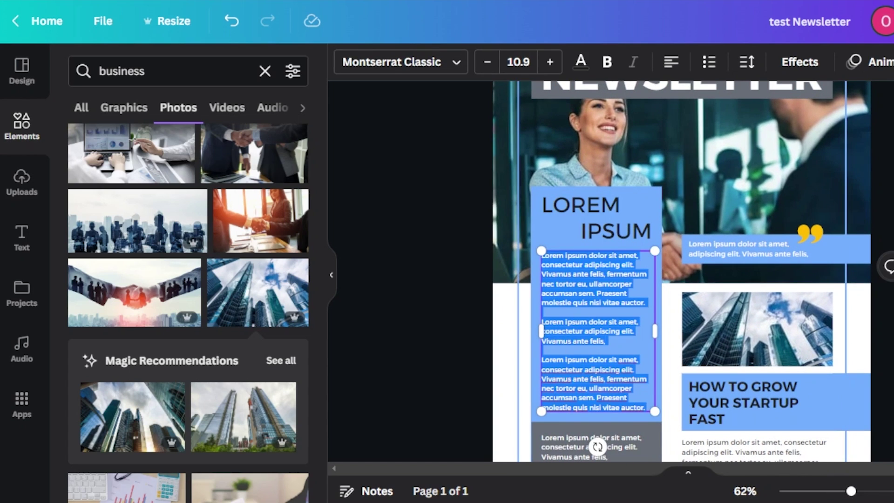
{"action": "scroll", "coordinate": [825, 286], "scroll_direction": "down", "scroll_amount": 2}
{"action": "scroll", "coordinate": [825, 286], "scroll_direction": "up", "scroll_amount": 4}
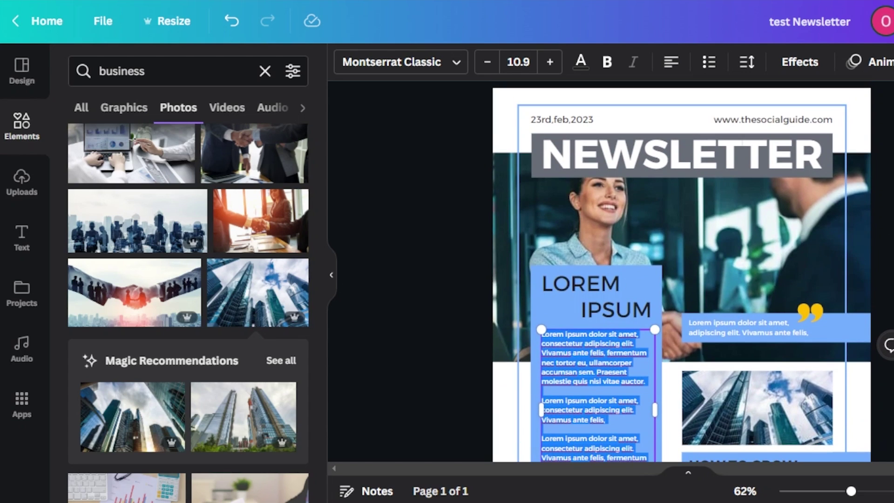
Recolor the yellow quotation mark with the darkest navy color from the skyscraper photo's colors.
{"action": "left_click", "coordinate": [810, 312]}
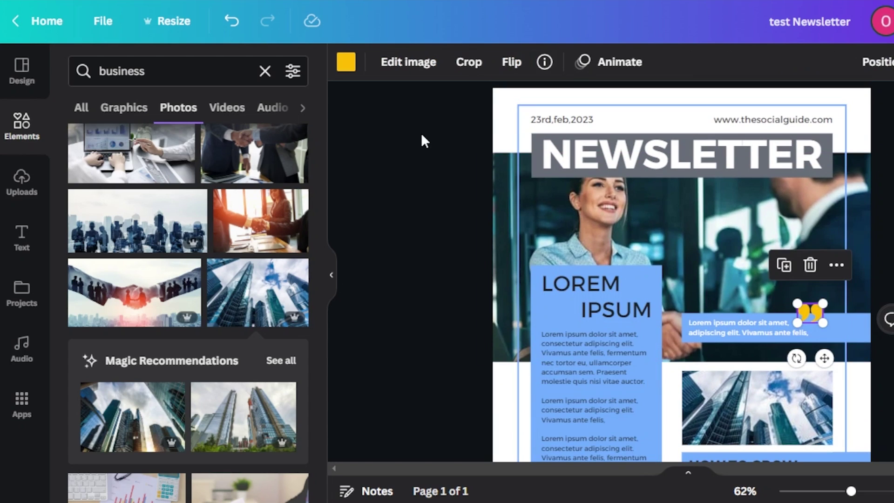
{"action": "left_click", "coordinate": [346, 63]}
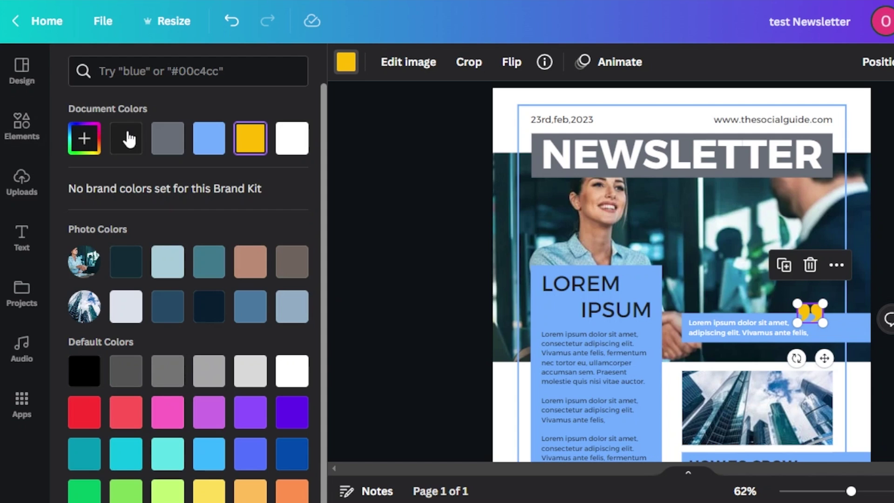
{"action": "left_click", "coordinate": [222, 320]}
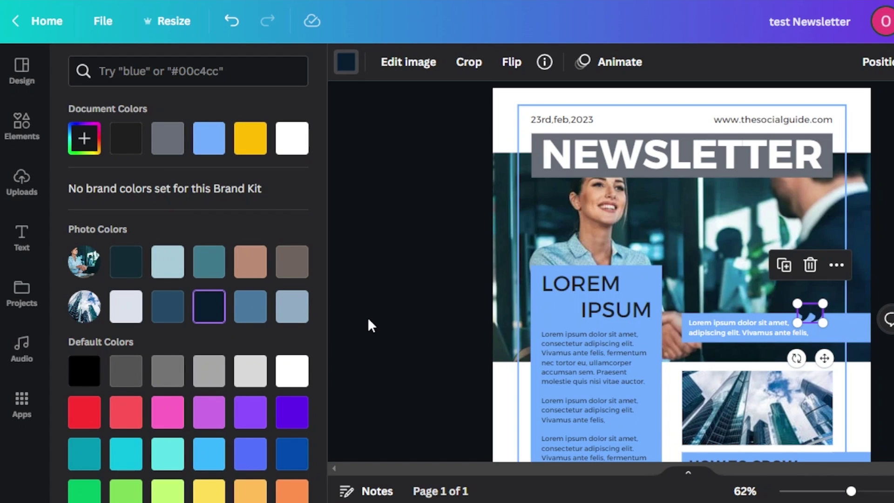
{"action": "key", "text": "Escape"}
Review the whole first newsletter page, checking the recolored elements and replaced photos both close up and at full-page size.
{"action": "scroll", "coordinate": [681, 271], "scroll_direction": "down", "scroll_amount": 5}
{"action": "scroll", "coordinate": [681, 271], "scroll_direction": "up", "scroll_amount": 5}
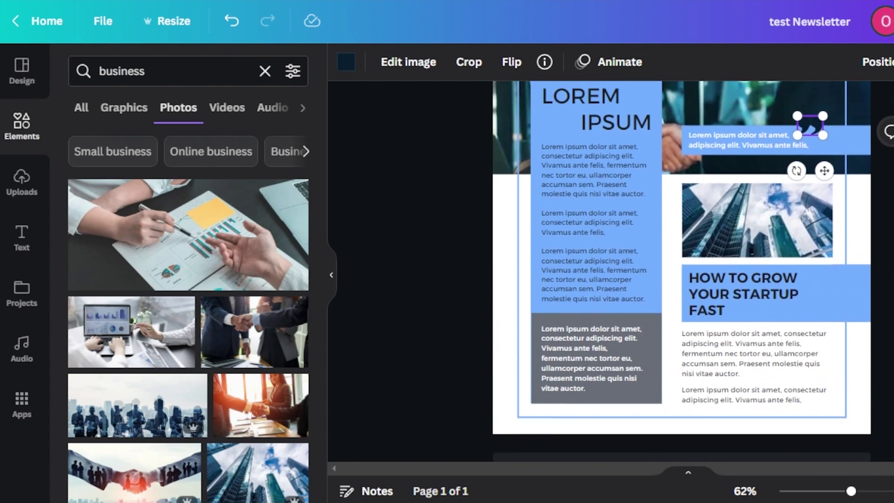
{"action": "scroll", "coordinate": [681, 272], "scroll_direction": "down", "scroll_amount": 3}
{"action": "scroll", "coordinate": [682, 271], "scroll_direction": "up", "scroll_amount": 2}
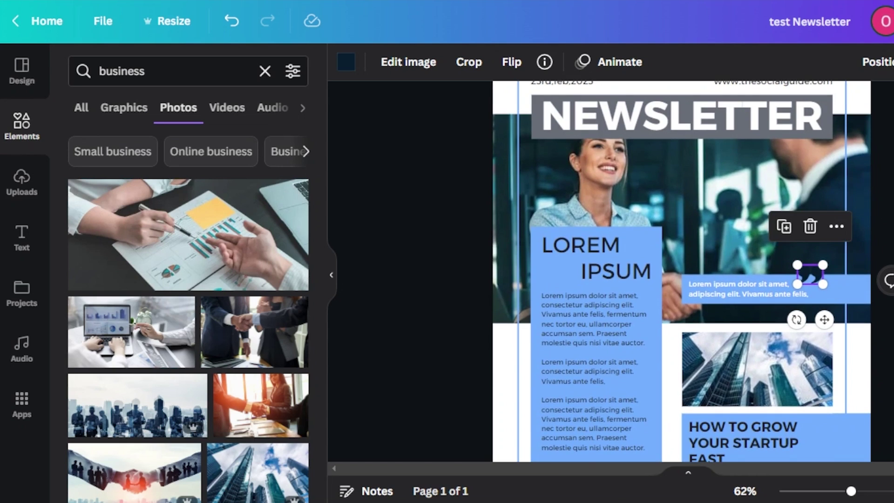
{"action": "scroll", "coordinate": [681, 271], "scroll_direction": "up", "scroll_amount": 2}
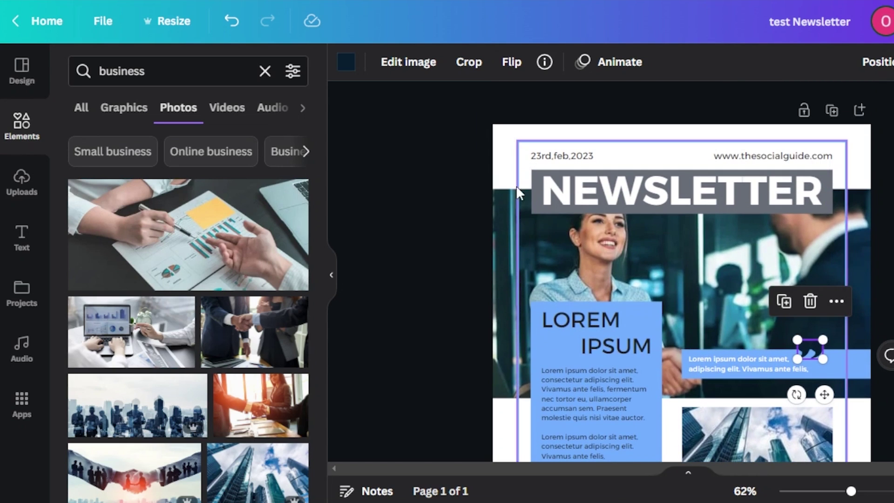
{"action": "scroll", "coordinate": [682, 271], "scroll_direction": "down", "scroll_amount": 5}
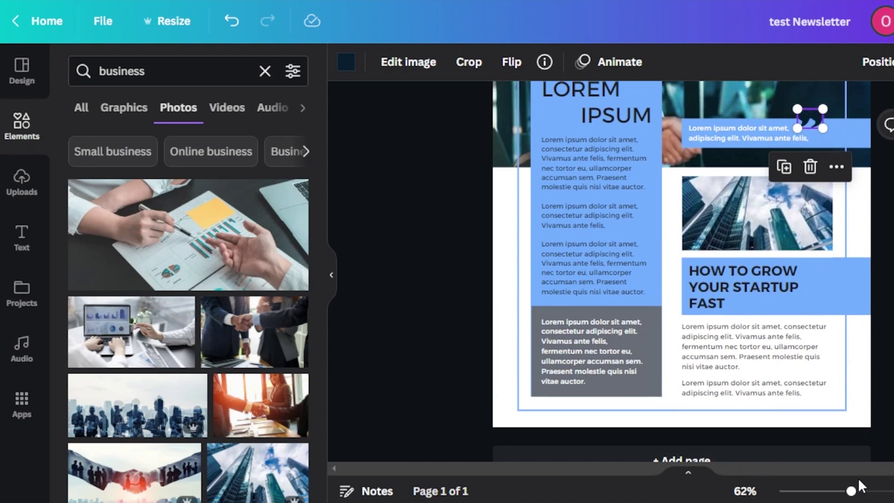
{"action": "left_click_drag", "start_coordinate": [851, 491], "coordinate": [832, 491]}
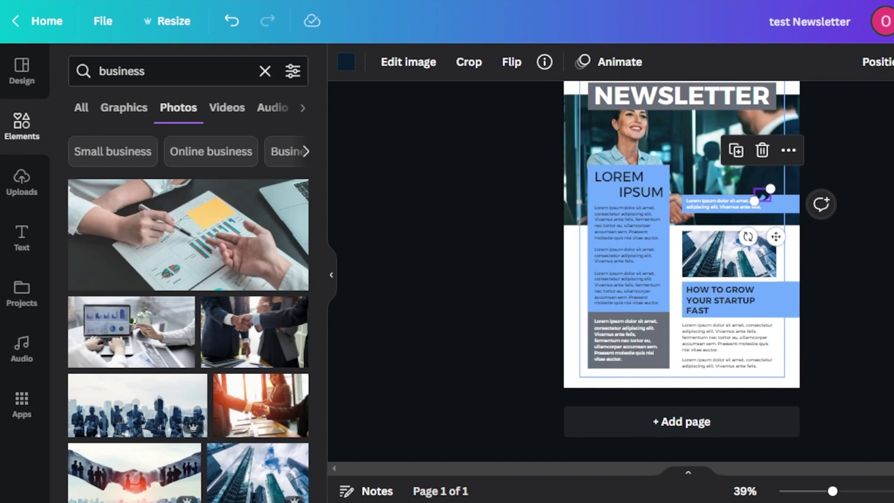
{"action": "key", "text": "Escape"}
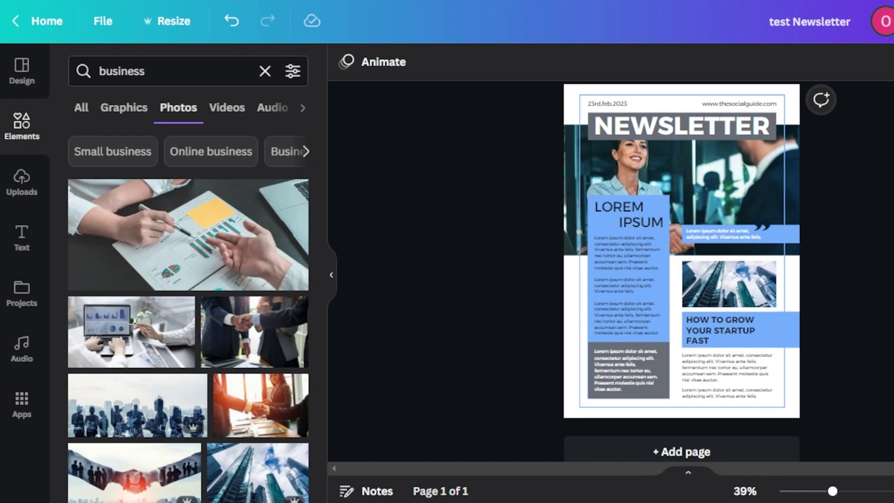
{"action": "scroll", "coordinate": [763, 222], "scroll_direction": "down", "scroll_amount": 1}
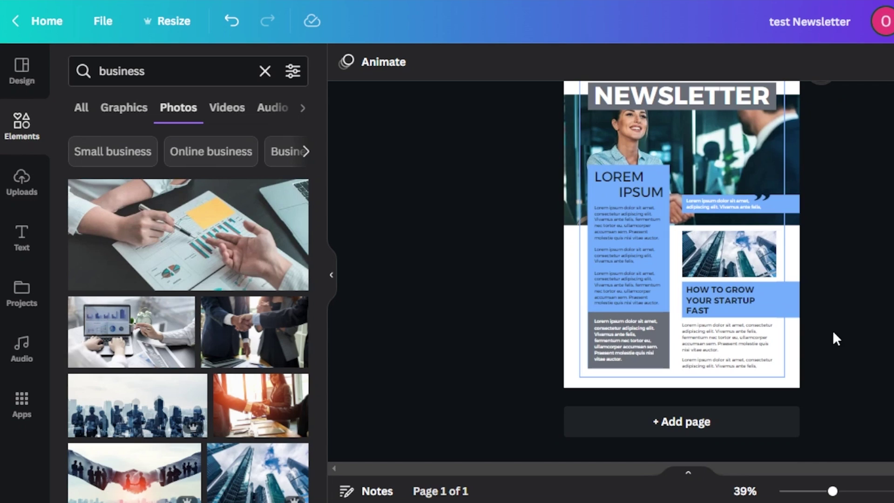
Add a second, blank page after the first newsletter page.
{"action": "left_click", "coordinate": [22, 125]}
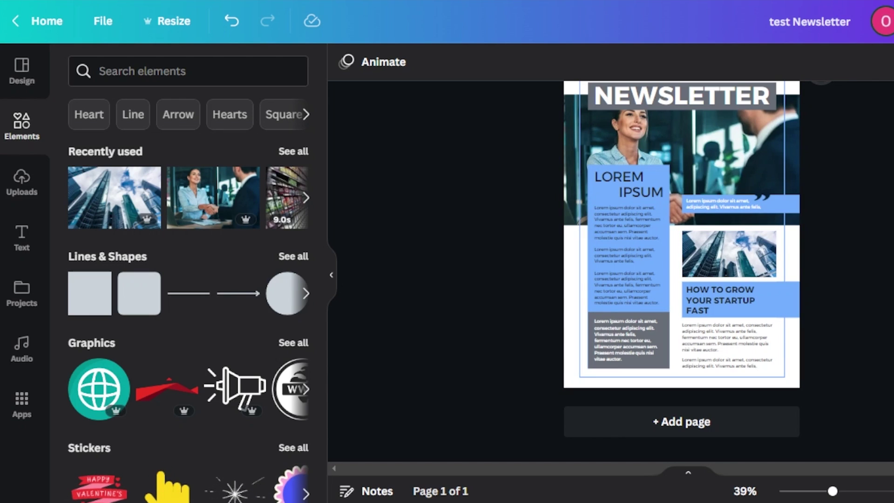
{"action": "scroll", "coordinate": [681, 270], "scroll_direction": "up", "scroll_amount": 3}
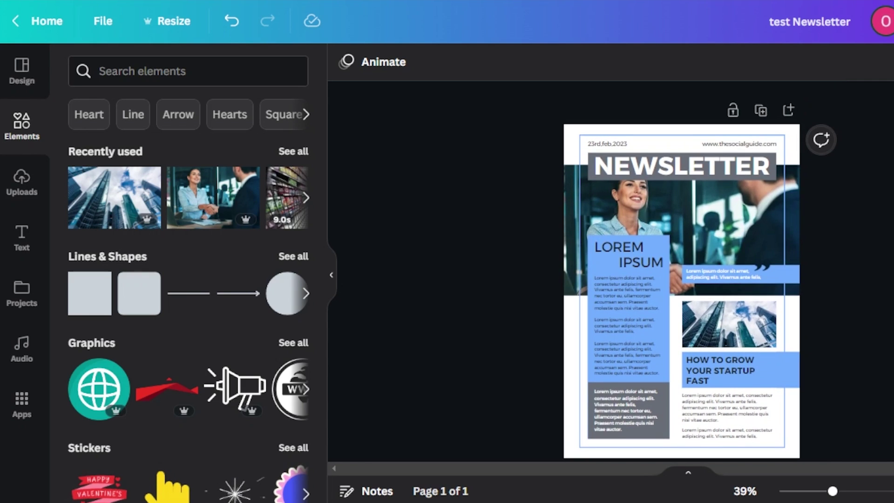
{"action": "scroll", "coordinate": [745, 154], "scroll_direction": "down", "scroll_amount": 1}
{"action": "scroll", "coordinate": [744, 153], "scroll_direction": "up", "scroll_amount": 1}
{"action": "scroll", "coordinate": [754, 410], "scroll_direction": "down", "scroll_amount": 2}
{"action": "left_click", "coordinate": [721, 434]}
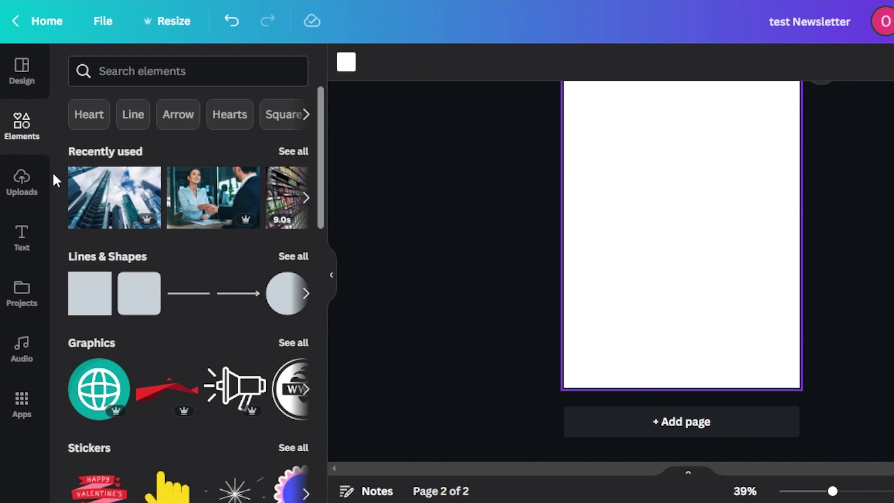
Apply the Weekly Newsletter page of the Simple Minimalist Fashion Collection Newsletter template to the second page.
{"action": "left_click", "coordinate": [21, 72]}
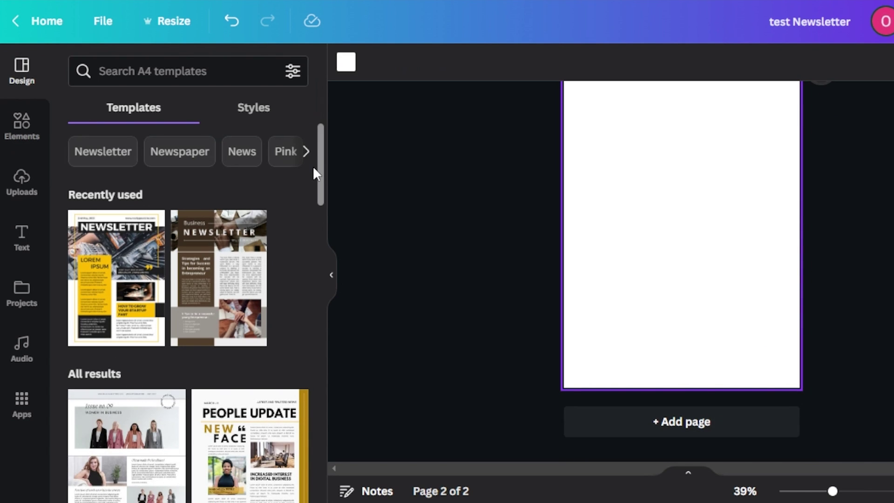
{"action": "scroll", "coordinate": [322, 217], "scroll_direction": "down", "scroll_amount": 2}
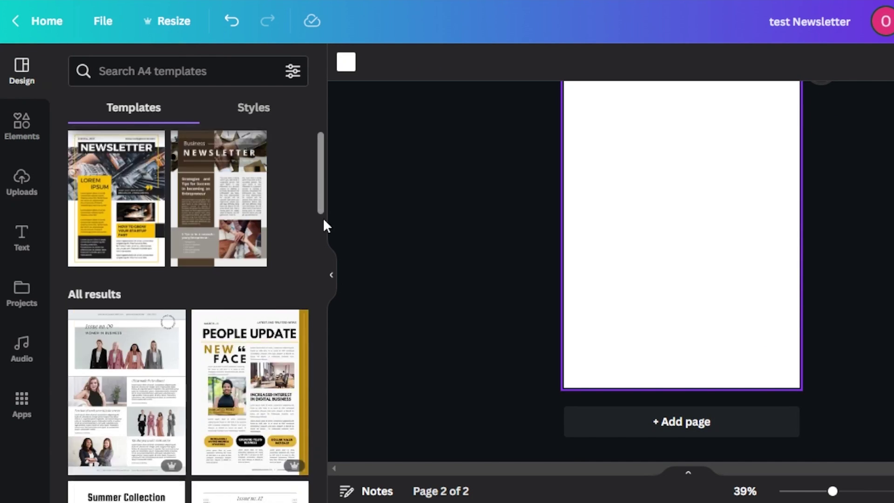
{"action": "scroll", "coordinate": [324, 220], "scroll_direction": "down", "scroll_amount": 10}
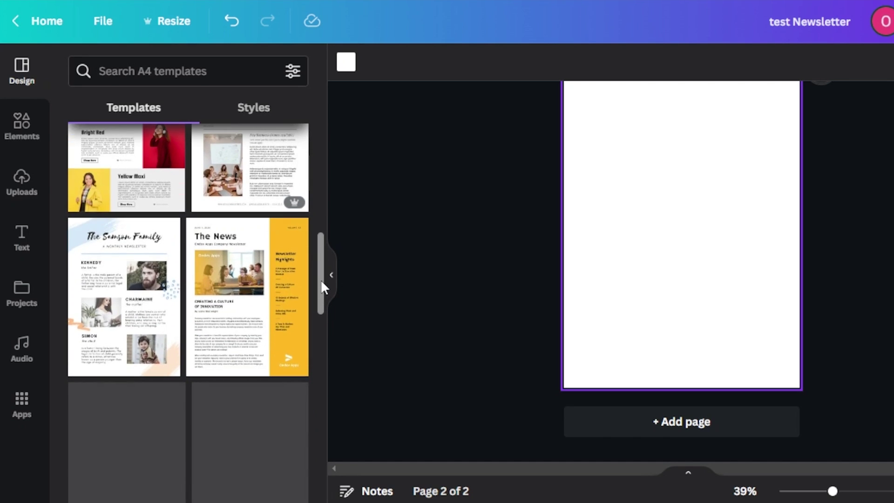
{"action": "scroll", "coordinate": [322, 288], "scroll_direction": "down", "scroll_amount": 5}
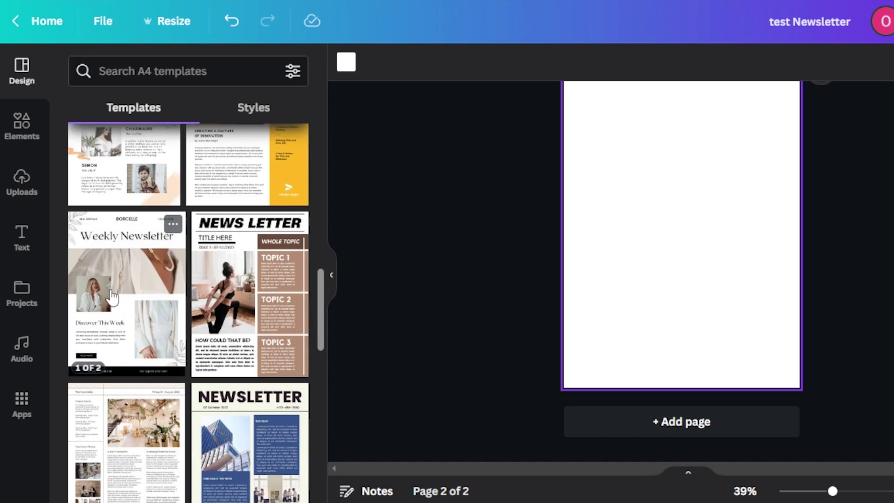
{"action": "left_click", "coordinate": [112, 296]}
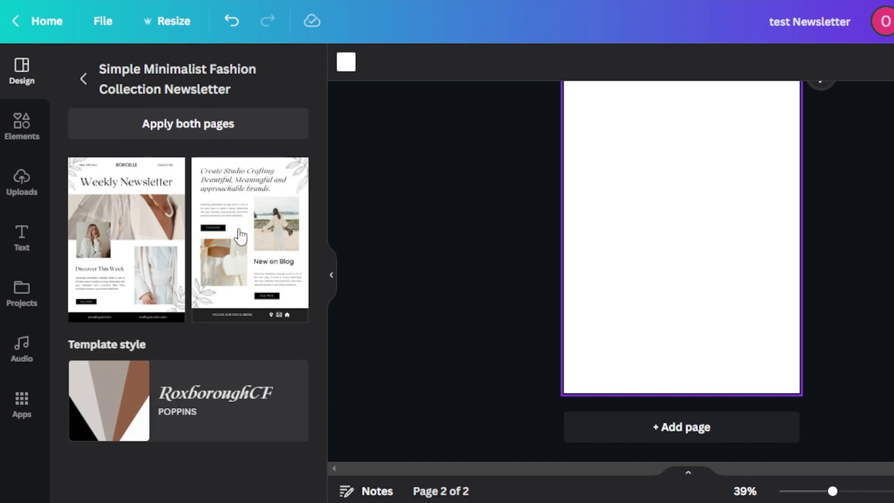
{"action": "left_click", "coordinate": [124, 241]}
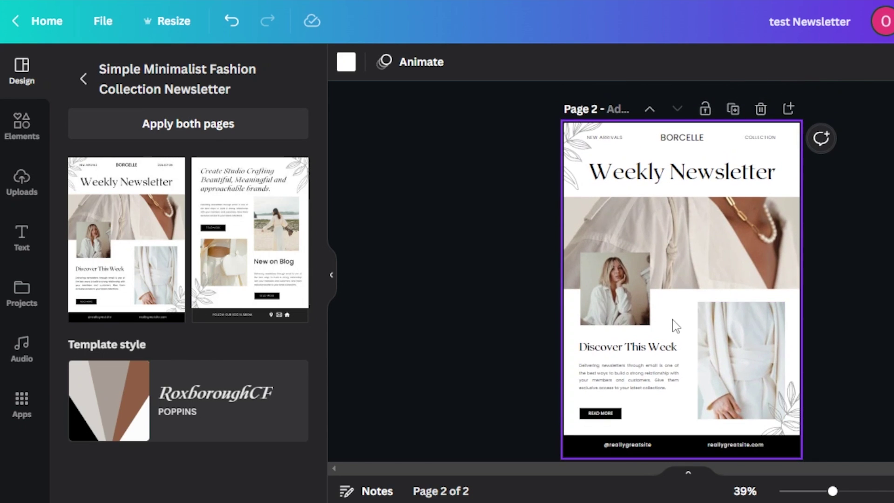
Try moving the leaf drawing from the upper corner of page 2 onto the title, and return it to its corner.
{"action": "left_click", "coordinate": [582, 145]}
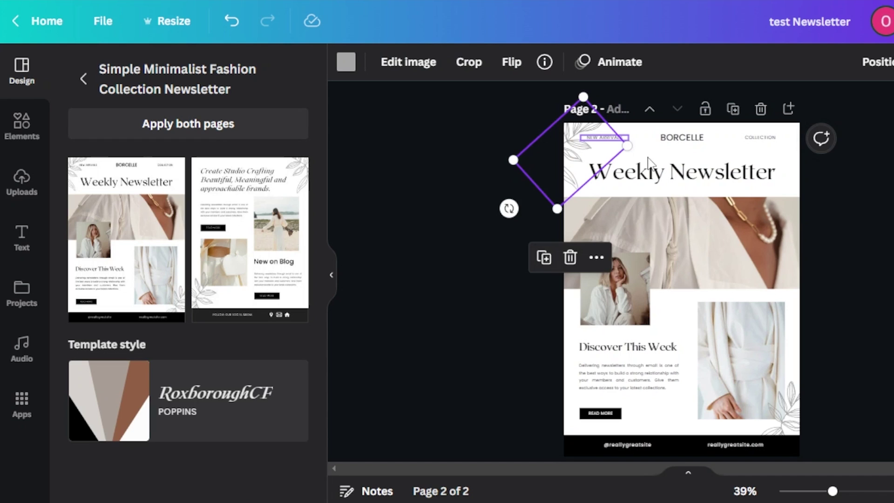
{"action": "left_click_drag", "start_coordinate": [577, 158], "coordinate": [645, 175]}
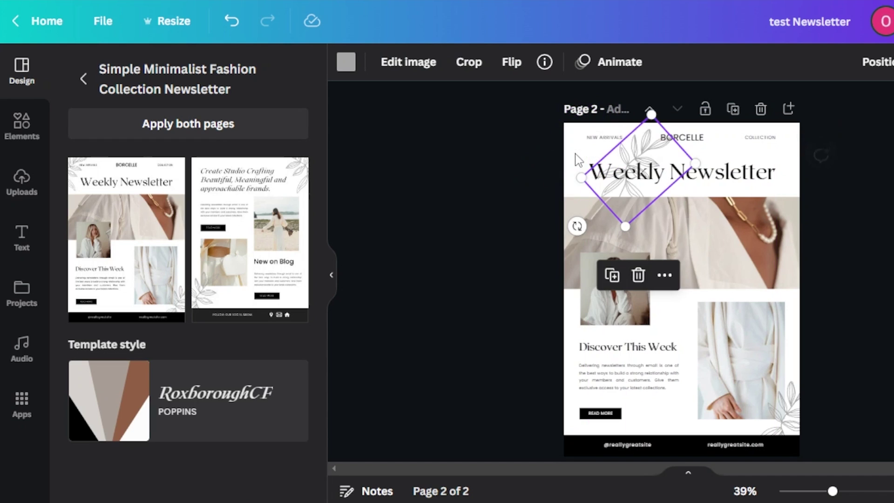
{"action": "left_click", "coordinate": [635, 199]}
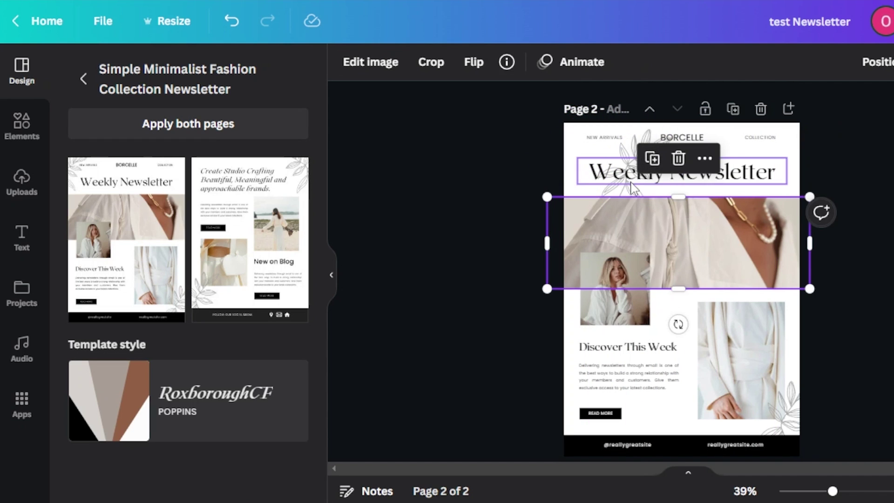
{"action": "left_click_drag", "start_coordinate": [628, 189], "coordinate": [573, 167]}
{"action": "key", "text": "Escape"}
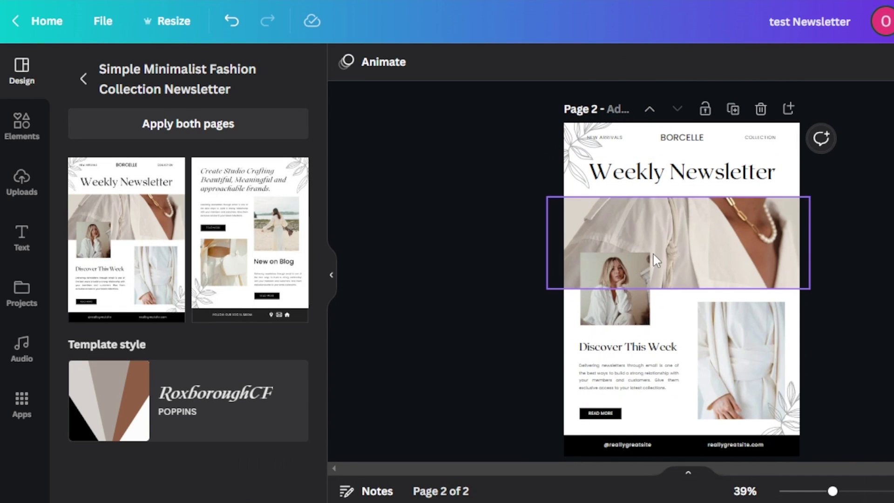
Replace the Weekly Newsletter title on page 2 with "FORBES".
{"action": "left_click", "coordinate": [724, 177]}
{"action": "double_click", "coordinate": [772, 178]}
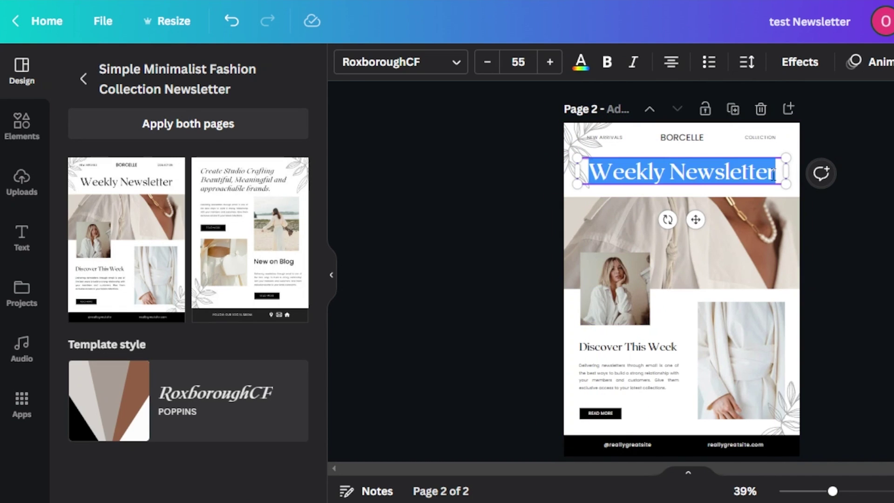
{"action": "key", "text": "BackSpace"}
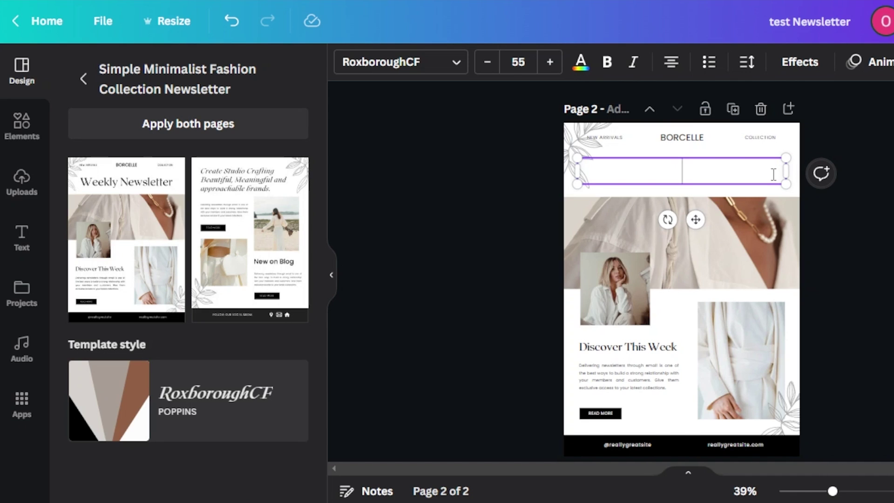
{"action": "type", "text": "FORBES"}
Try the Apricots and Bukhari Script fonts on the FORBES title, and settle on a bold sans-serif popular font.
{"action": "left_click", "coordinate": [419, 62]}
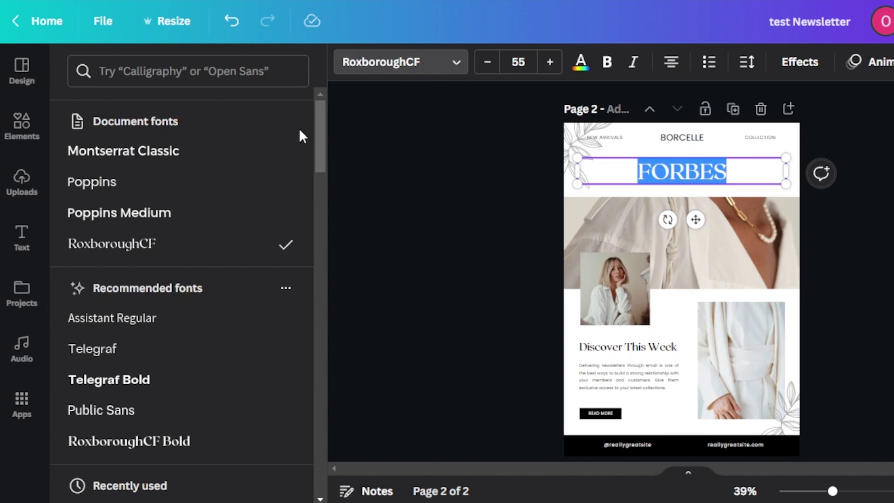
{"action": "left_click_drag", "start_coordinate": [320, 133], "coordinate": [320, 215]}
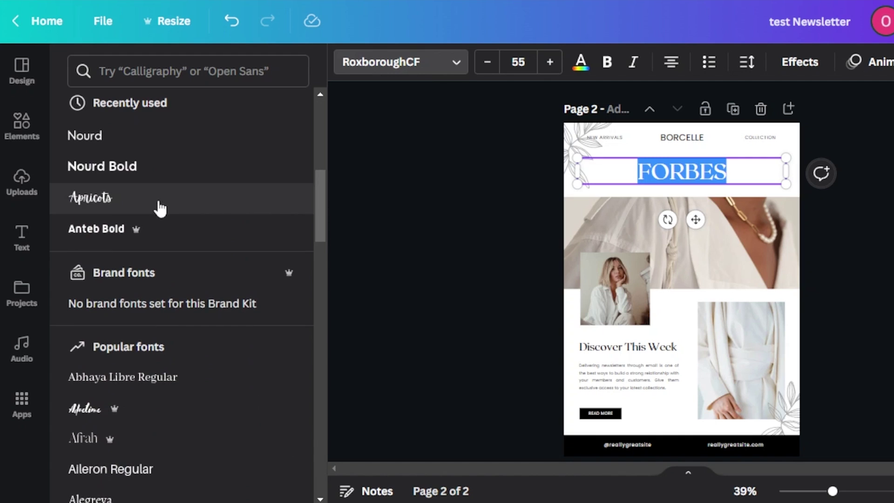
{"action": "left_click", "coordinate": [290, 201]}
{"action": "scroll", "coordinate": [140, 233], "scroll_direction": "down", "scroll_amount": 10}
{"action": "left_click", "coordinate": [140, 166]}
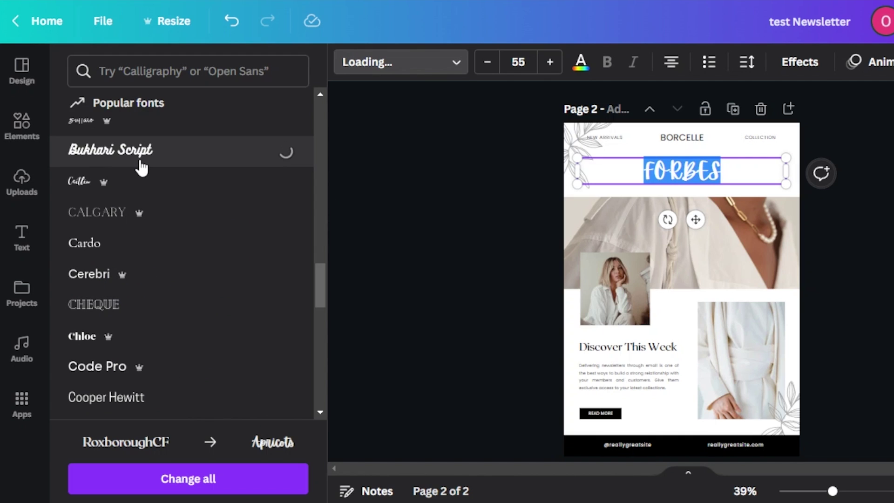
{"action": "scroll", "coordinate": [139, 166], "scroll_direction": "down", "scroll_amount": 10}
{"action": "left_click", "coordinate": [93, 414]}
{"action": "key", "text": "Escape"}
{"action": "left_click", "coordinate": [383, 354]}
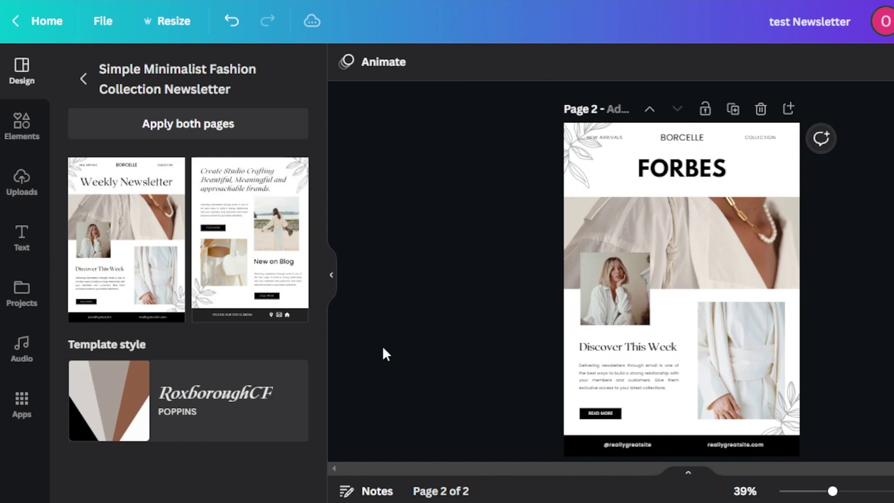
Enlarge the portrait of the woman and place it directly above the Discover This Week heading.
{"action": "left_click", "coordinate": [625, 286]}
{"action": "mouse_move", "coordinate": [621, 275]}
{"action": "left_mouse_down"}
{"action": "mouse_move", "coordinate": [740, 220]}
{"action": "mouse_move", "coordinate": [766, 193]}
{"action": "mouse_move", "coordinate": [645, 260]}
{"action": "mouse_move", "coordinate": [632, 218]}
{"action": "mouse_move", "coordinate": [624, 270]}
{"action": "left_mouse_up"}
{"action": "left_click_drag", "start_coordinate": [651, 316], "coordinate": [642, 294]}
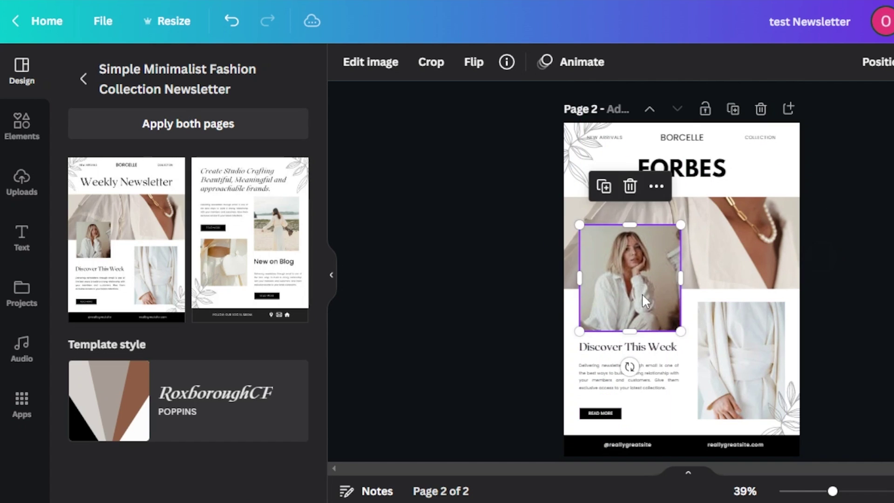
Delete the photo of the white outfit beside the Discover This Week text.
{"action": "left_click", "coordinate": [761, 374]}
{"action": "left_click", "coordinate": [743, 262]}
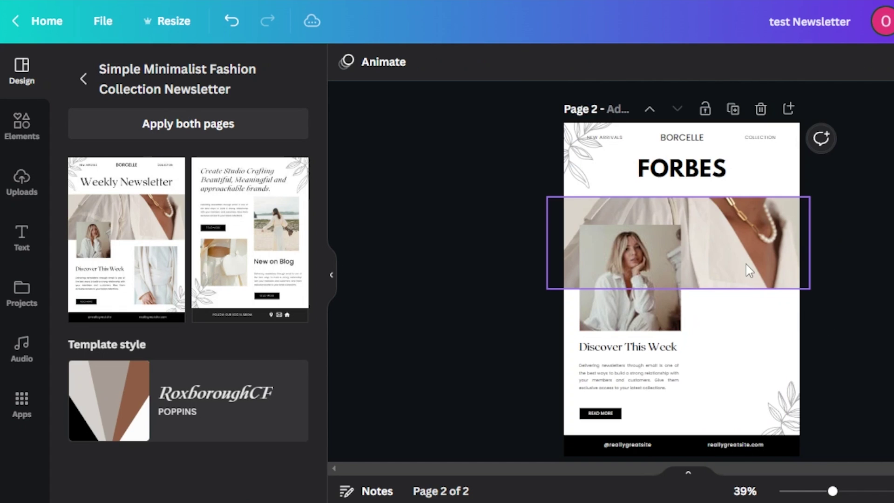
Shrink the portrait of the woman and set it above the Discover This Week heading, overlapping the wide banner photo.
{"action": "mouse_move", "coordinate": [658, 262]}
{"action": "left_mouse_down"}
{"action": "mouse_move", "coordinate": [722, 260]}
{"action": "mouse_move", "coordinate": [644, 244]}
{"action": "mouse_move", "coordinate": [658, 249]}
{"action": "left_mouse_up"}
{"action": "left_click_drag", "start_coordinate": [678, 209], "coordinate": [658, 230]}
{"action": "left_click_drag", "start_coordinate": [639, 276], "coordinate": [638, 282]}
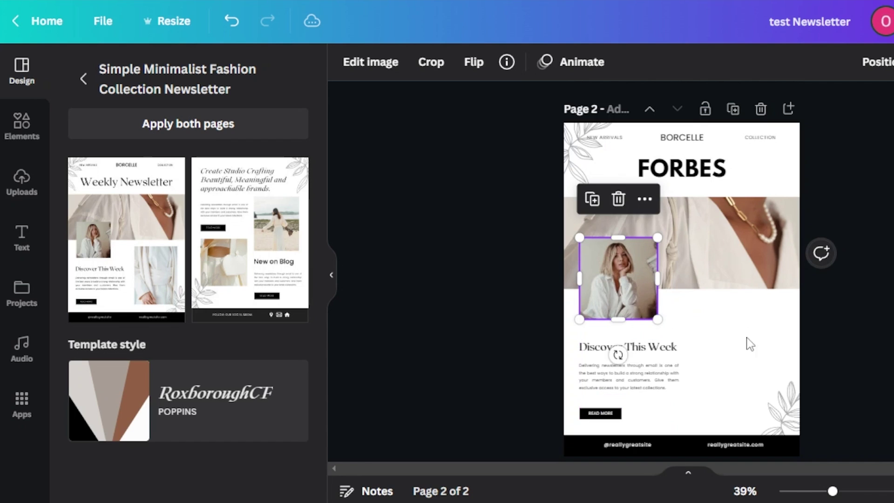
Add a square shape beside the Discover This Week text and stretch it into a tall rectangle.
{"action": "left_click", "coordinate": [21, 124]}
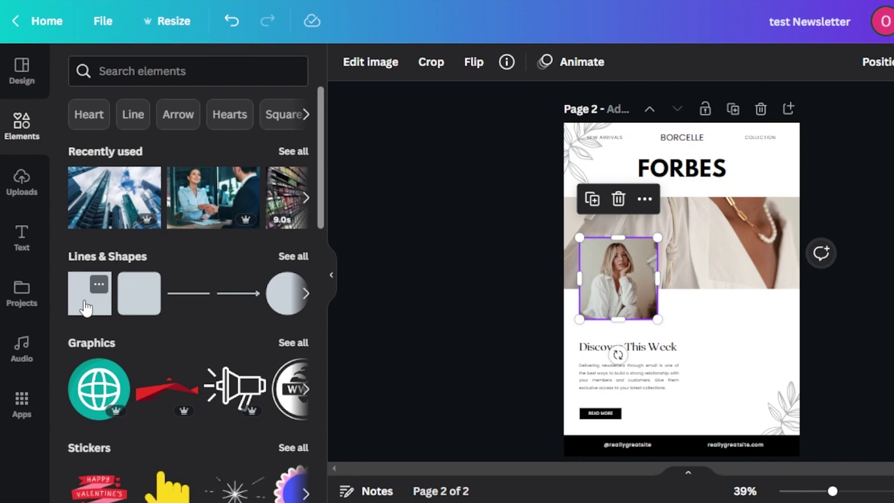
{"action": "left_click", "coordinate": [85, 307]}
{"action": "left_click_drag", "start_coordinate": [696, 297], "coordinate": [748, 361]}
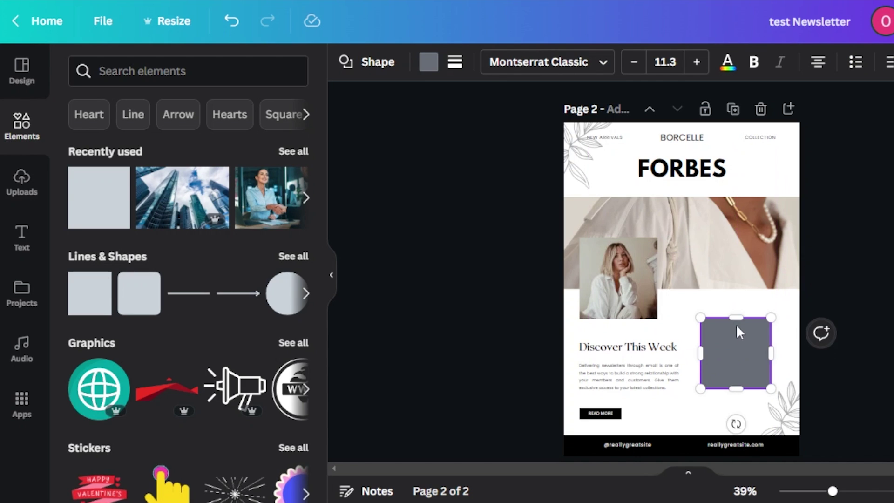
{"action": "left_click_drag", "start_coordinate": [735, 313], "coordinate": [736, 305]}
{"action": "mouse_move", "coordinate": [784, 419]}
{"action": "left_mouse_down"}
{"action": "mouse_move", "coordinate": [784, 434]}
{"action": "mouse_move", "coordinate": [794, 434]}
{"action": "left_mouse_up"}
{"action": "left_click", "coordinate": [740, 395]}
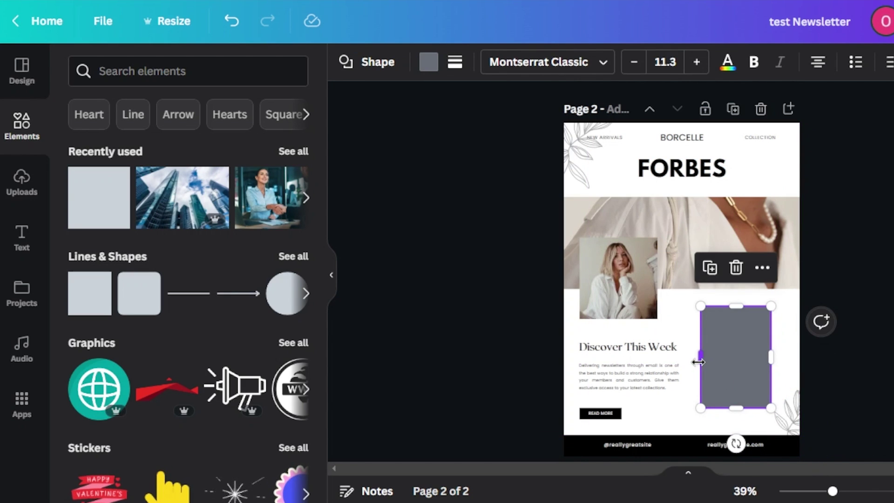
{"action": "left_click_drag", "start_coordinate": [698, 363], "coordinate": [694, 361]}
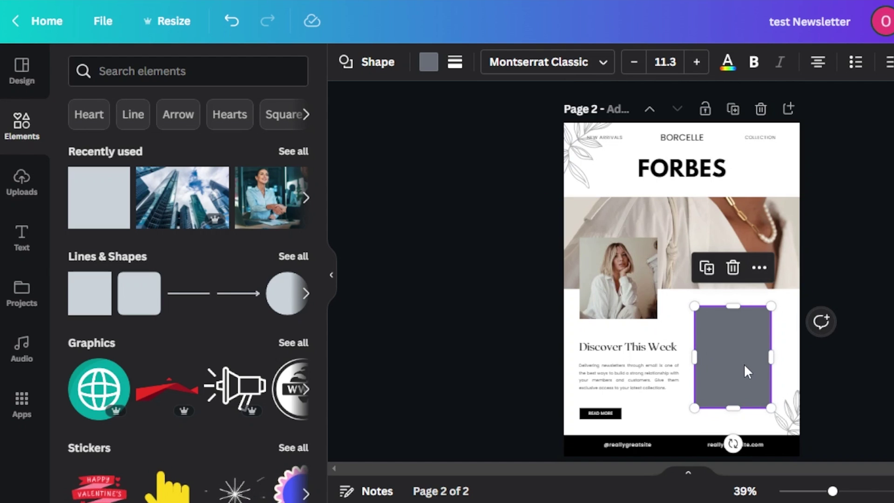
Make the grey rectangle beside the Discover This Week text partly transparent.
{"action": "double_click", "coordinate": [747, 371]}
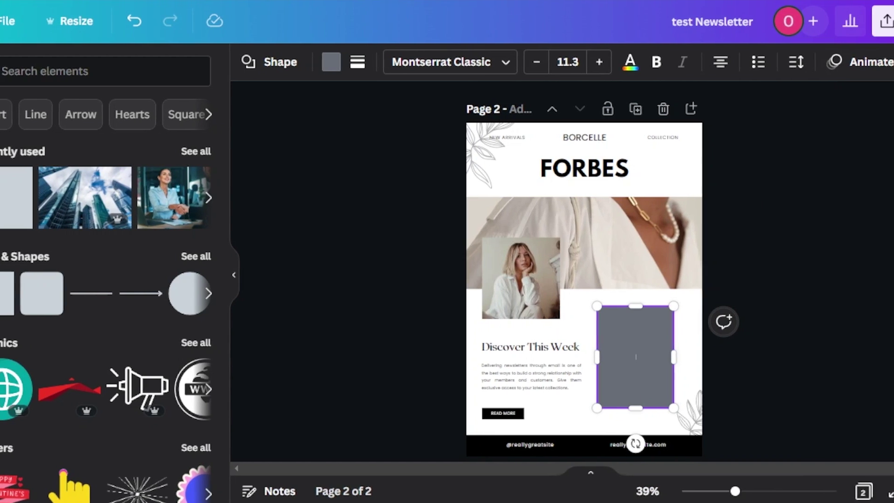
{"action": "left_click", "coordinate": [893, 61]}
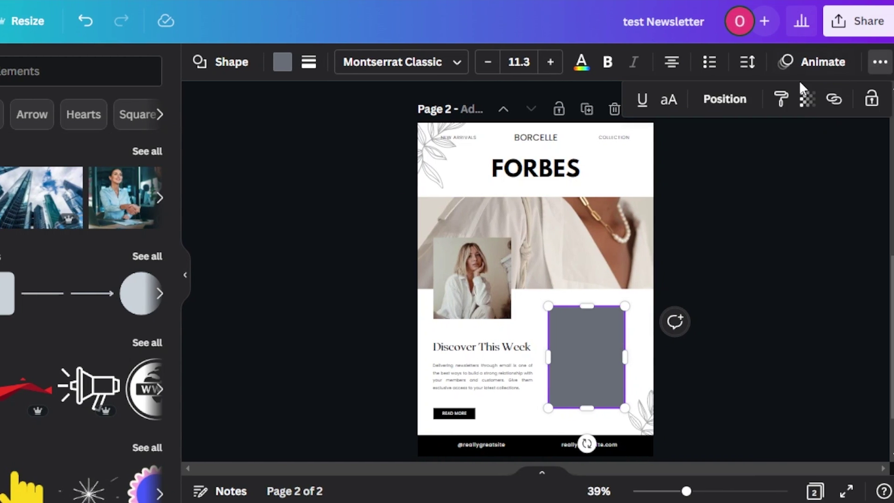
{"action": "left_click", "coordinate": [804, 105]}
{"action": "left_click_drag", "start_coordinate": [803, 165], "coordinate": [755, 169]}
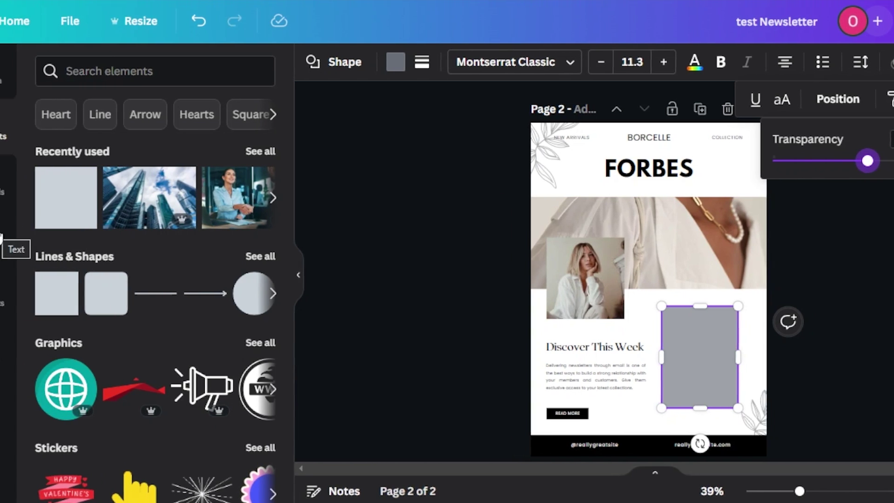
Add body text on the grey rectangle repeating the Discover This Week paragraph that begins "Delivering newsletters through email is one of the best ways".
{"action": "left_click", "coordinate": [0, 237]}
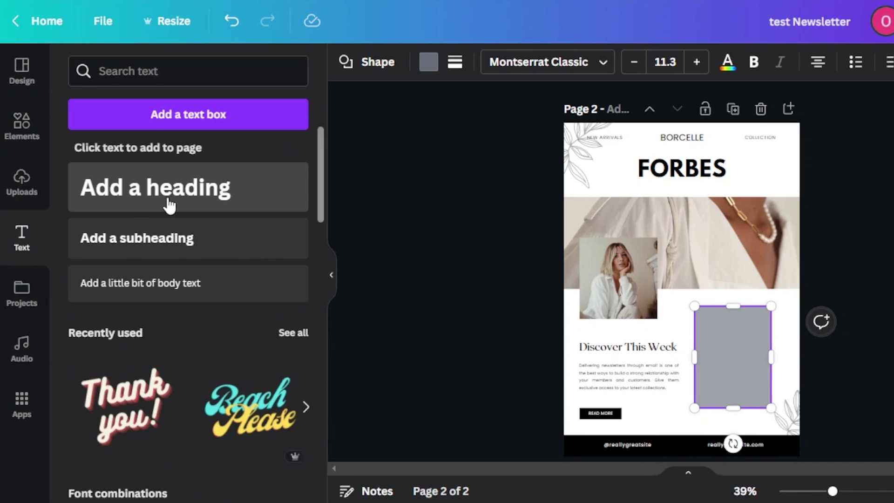
{"action": "left_click", "coordinate": [172, 284]}
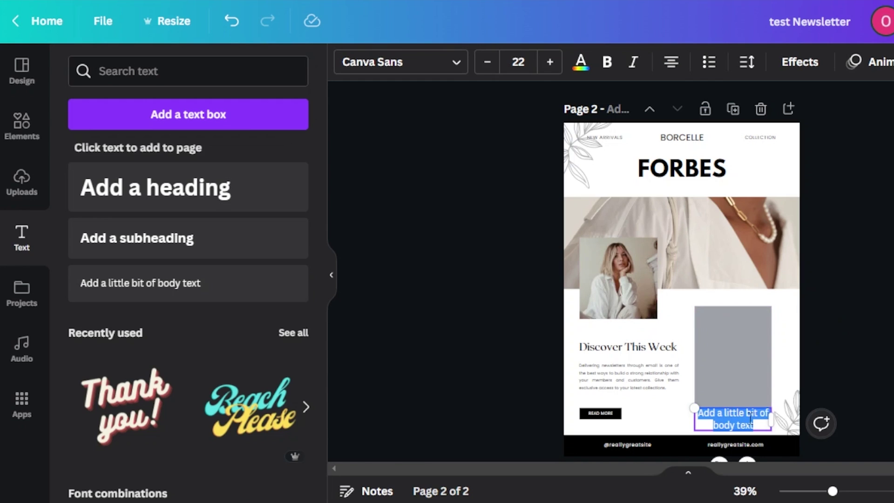
{"action": "left_click_drag", "start_coordinate": [750, 416], "coordinate": [734, 342]}
{"action": "type", "text": "Delivering newsletters through email is one of the best ways to build a strong relationship with your members and customers. Give them exclusive access to your latest collections."}
{"action": "left_click", "coordinate": [877, 387]}
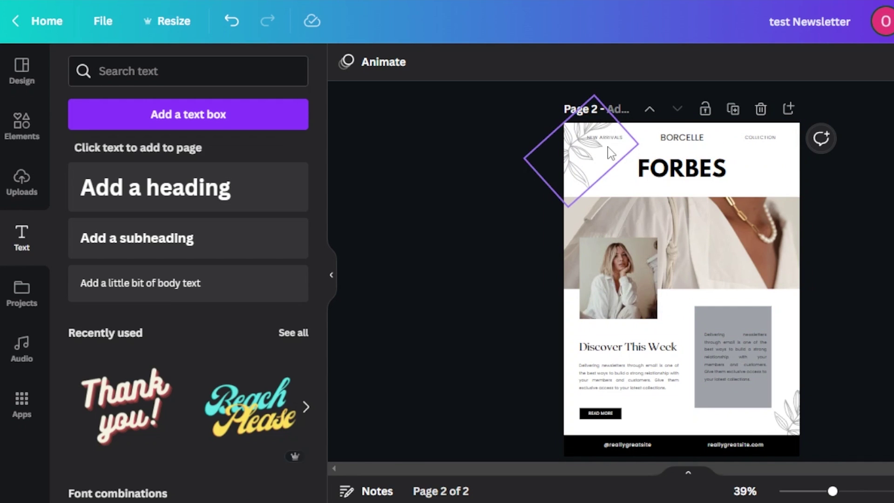
Change the page 2 background to the light beige photo color #D7D0C8.
{"action": "left_click", "coordinate": [683, 191]}
{"action": "left_click", "coordinate": [347, 66]}
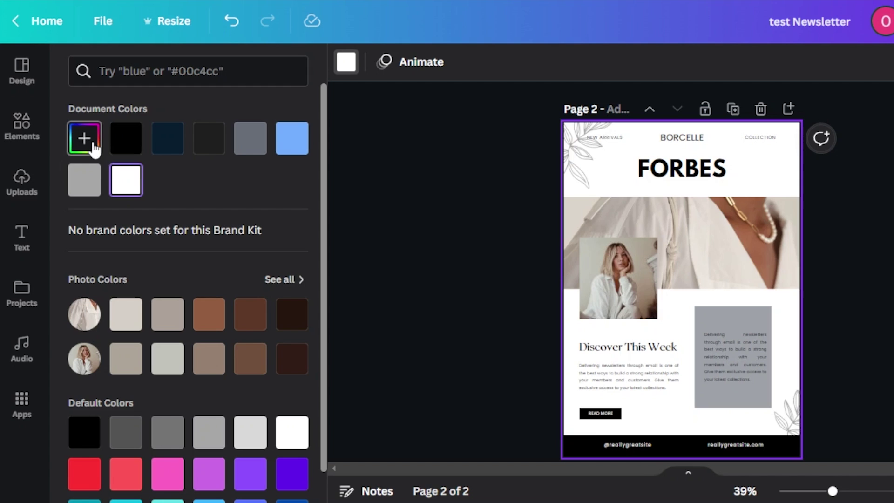
{"action": "left_click", "coordinate": [133, 318]}
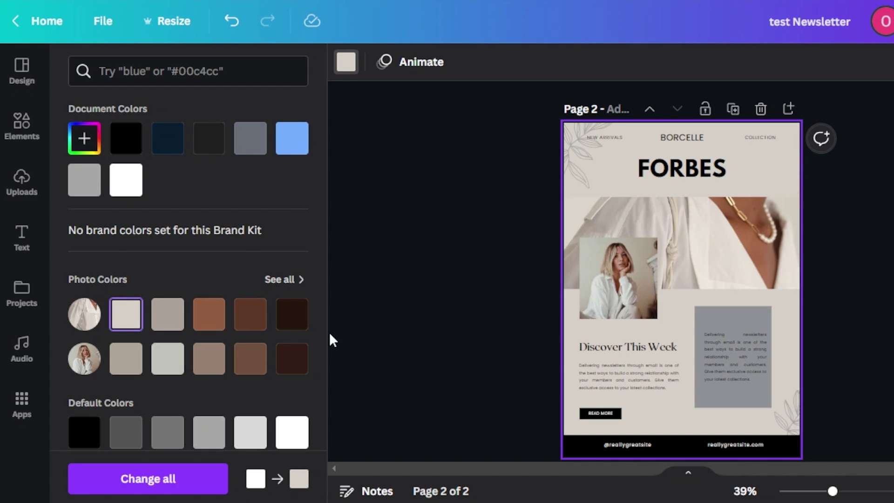
{"action": "left_click", "coordinate": [84, 139]}
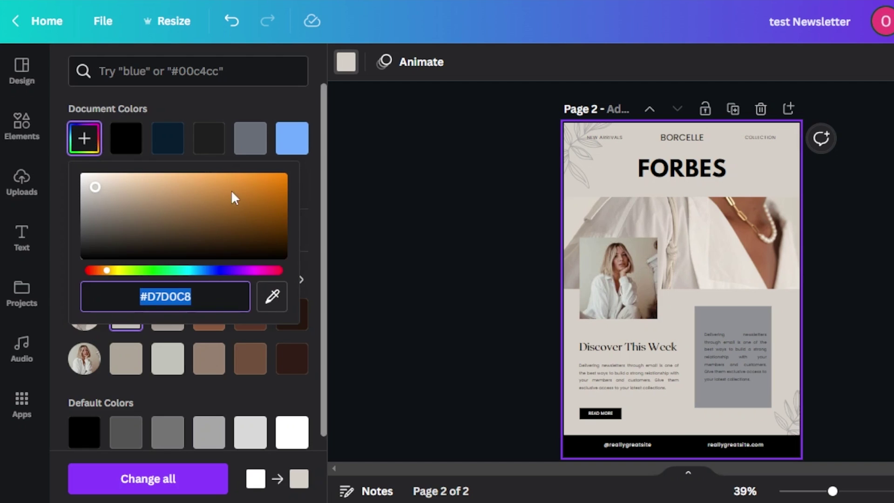
{"action": "left_click", "coordinate": [356, 206]}
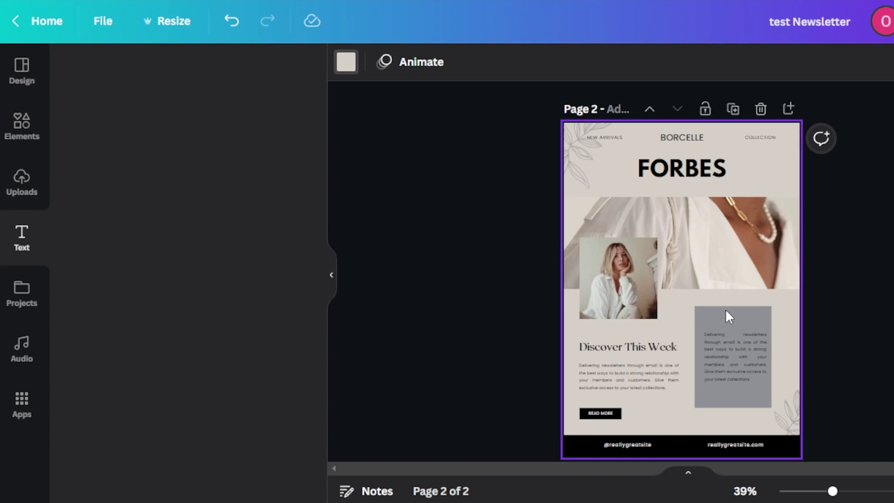
Widen the grey rectangle slightly toward the page's right edge so it extends further past its paragraph.
{"action": "left_click", "coordinate": [745, 325]}
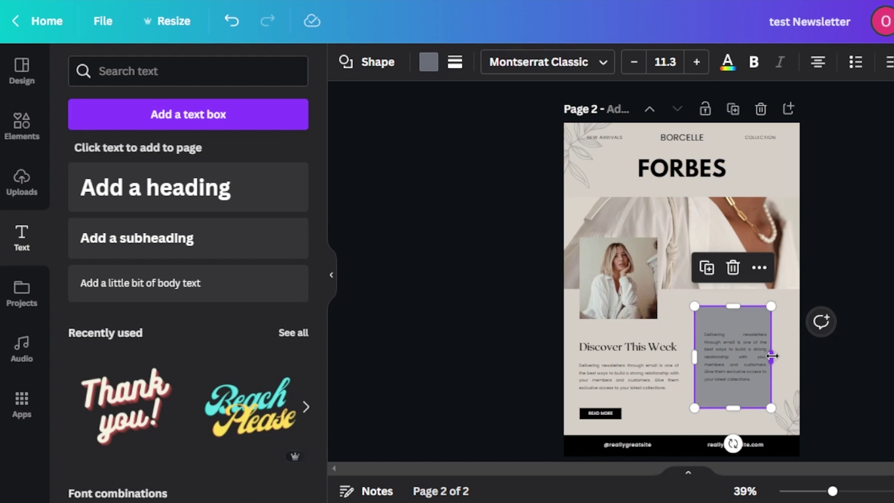
{"action": "left_click_drag", "start_coordinate": [771, 355], "coordinate": [778, 358]}
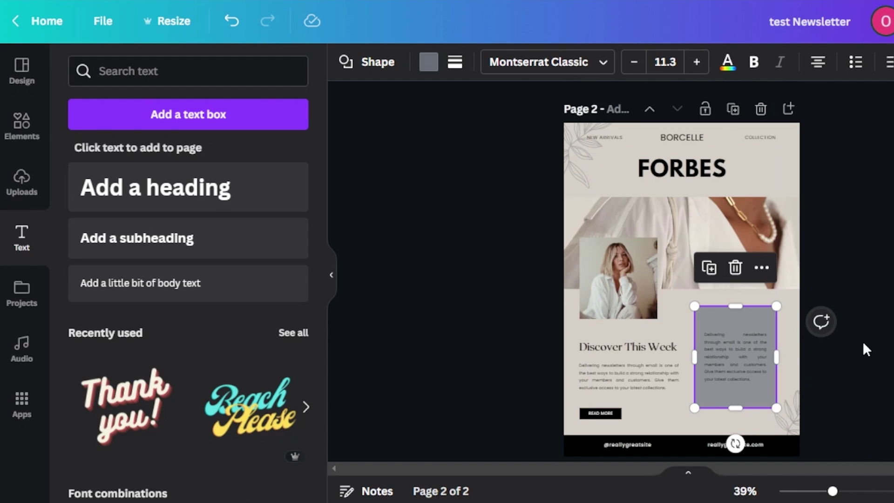
{"action": "left_click", "coordinate": [820, 319]}
Look over both newsletter pages and examine the file types available for downloading the design.
{"action": "scroll", "coordinate": [820, 279], "scroll_direction": "up", "scroll_amount": 2}
{"action": "scroll", "coordinate": [681, 270], "scroll_direction": "up", "scroll_amount": 5}
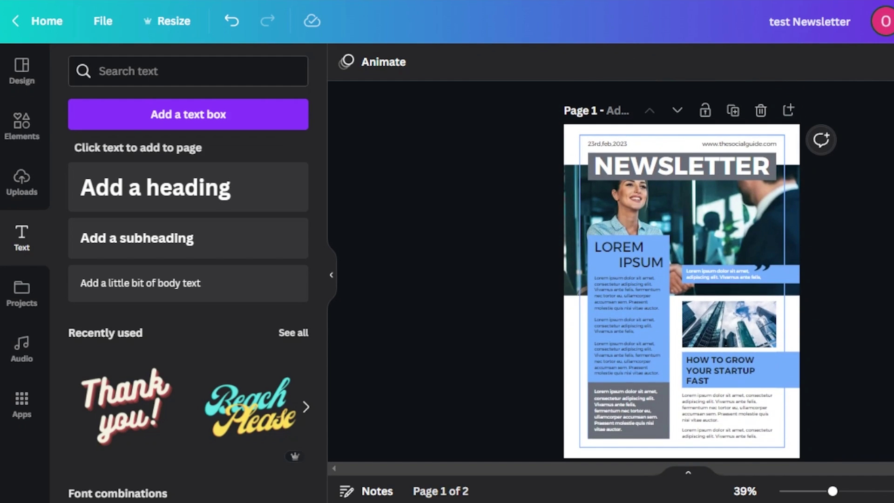
{"action": "scroll", "coordinate": [681, 270], "scroll_direction": "down", "scroll_amount": 7}
{"action": "scroll", "coordinate": [682, 270], "scroll_direction": "up", "scroll_amount": 6}
{"action": "scroll", "coordinate": [681, 270], "scroll_direction": "down", "scroll_amount": 1}
{"action": "scroll", "coordinate": [681, 270], "scroll_direction": "up", "scroll_amount": 1}
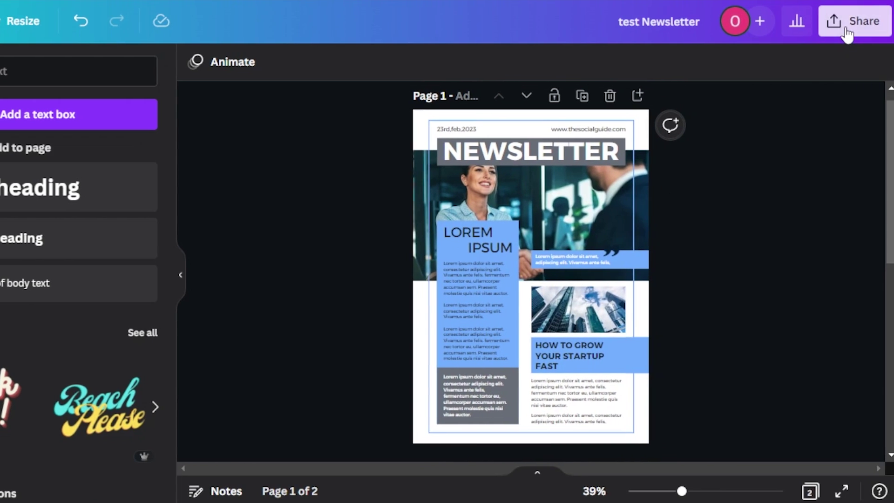
{"action": "left_click", "coordinate": [846, 33]}
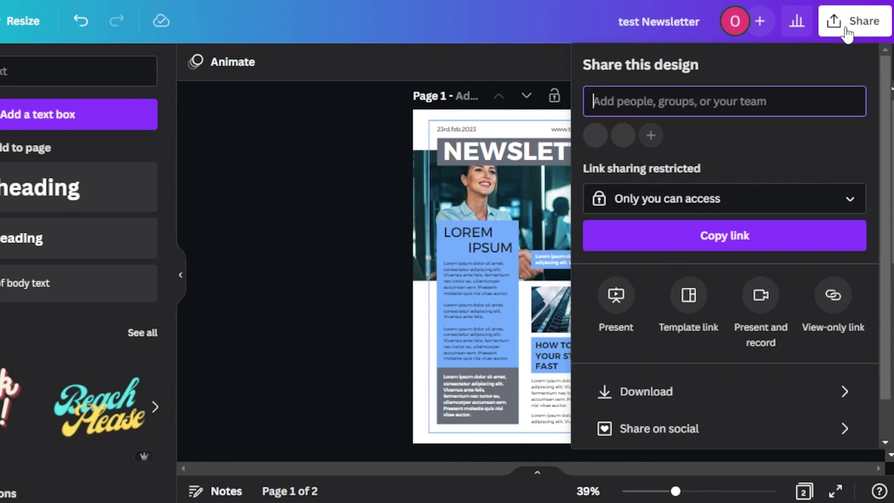
{"action": "left_click", "coordinate": [678, 390]}
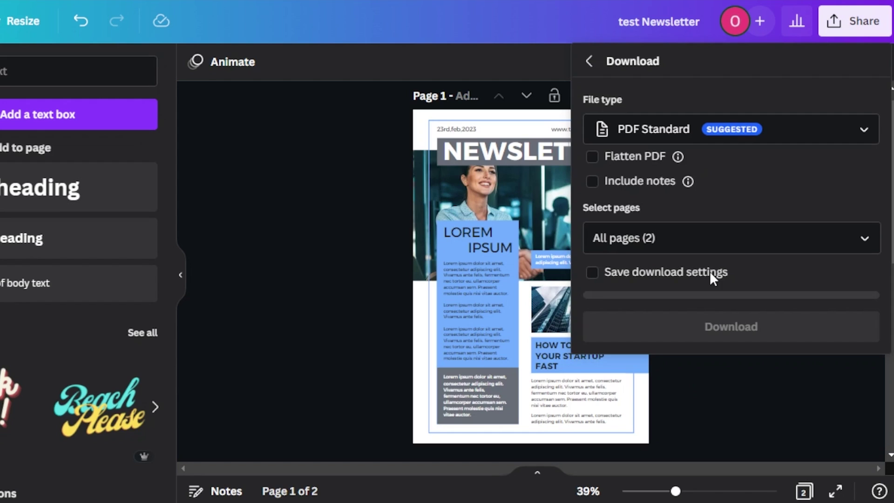
{"action": "left_click", "coordinate": [676, 135]}
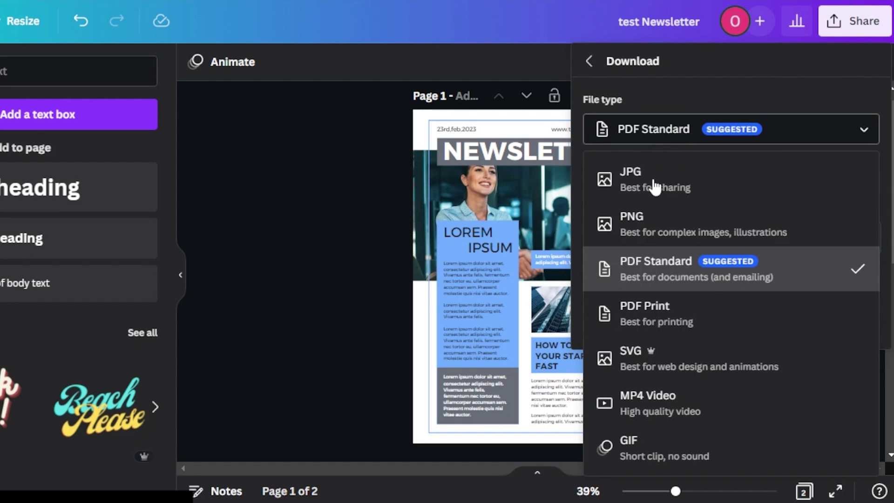
{"action": "key", "text": "Escape"}
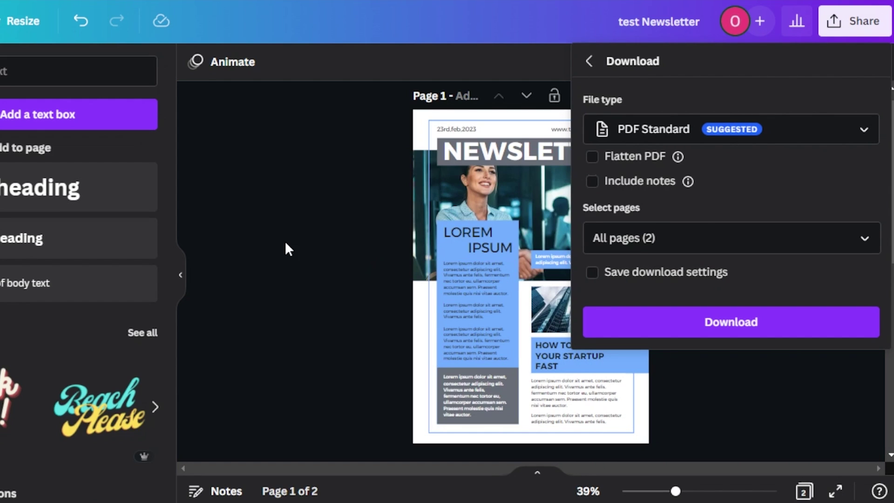
{"action": "left_click", "coordinate": [287, 248]}
{"action": "scroll", "coordinate": [531, 270], "scroll_direction": "down", "scroll_amount": 10}
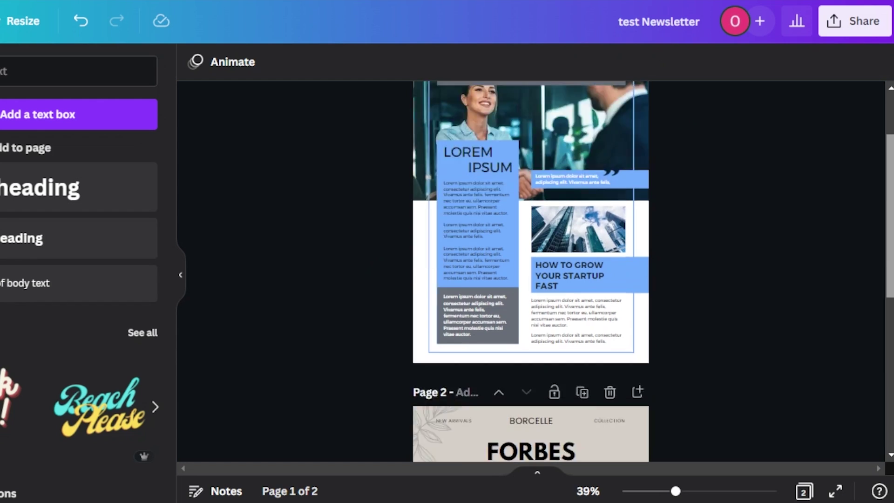
{"action": "scroll", "coordinate": [531, 270], "scroll_direction": "up", "scroll_amount": 6}
{"action": "scroll", "coordinate": [530, 270], "scroll_direction": "up", "scroll_amount": 3}
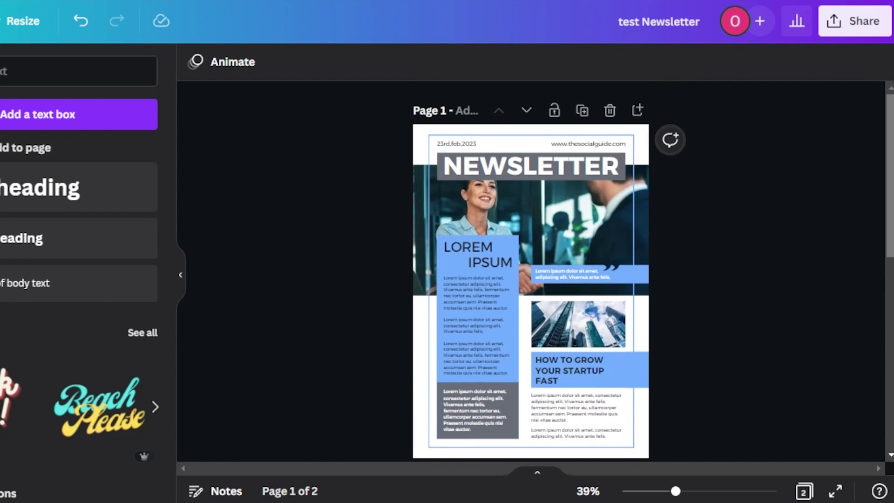
{"action": "scroll", "coordinate": [531, 270], "scroll_direction": "down", "scroll_amount": 3}
{"action": "scroll", "coordinate": [531, 270], "scroll_direction": "up", "scroll_amount": 3}
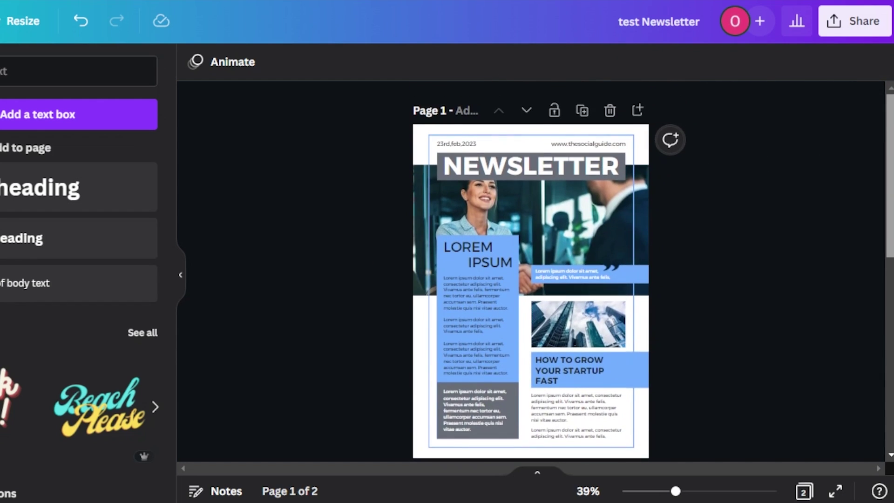
{"action": "scroll", "coordinate": [531, 270], "scroll_direction": "down", "scroll_amount": 1}
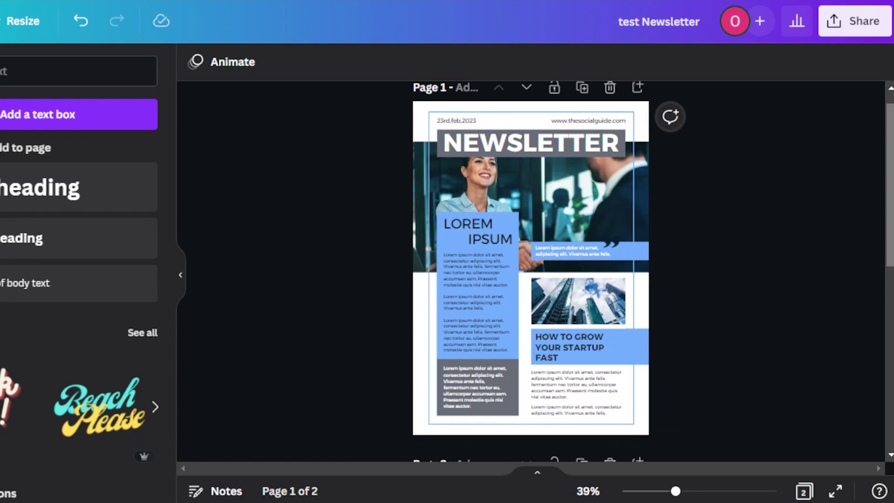
{"action": "scroll", "coordinate": [530, 270], "scroll_direction": "up", "scroll_amount": 1}
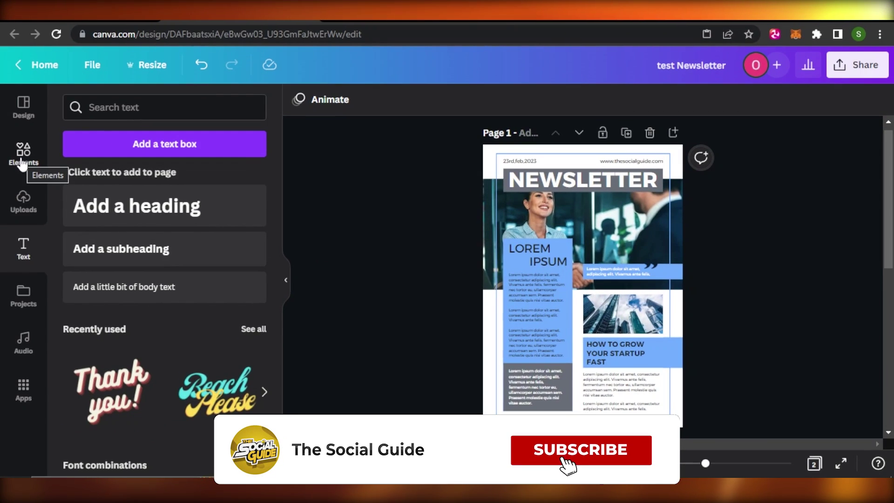
{"action": "left_click", "coordinate": [22, 154]}
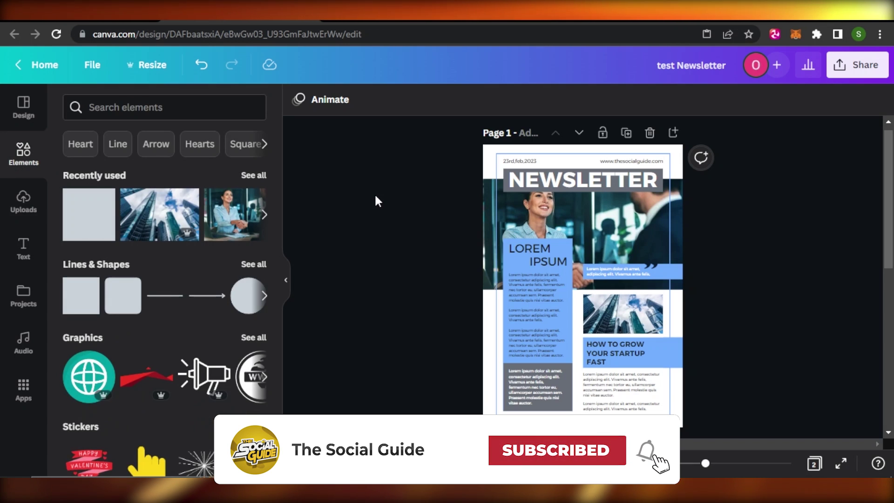
{"action": "left_click", "coordinate": [29, 110]}
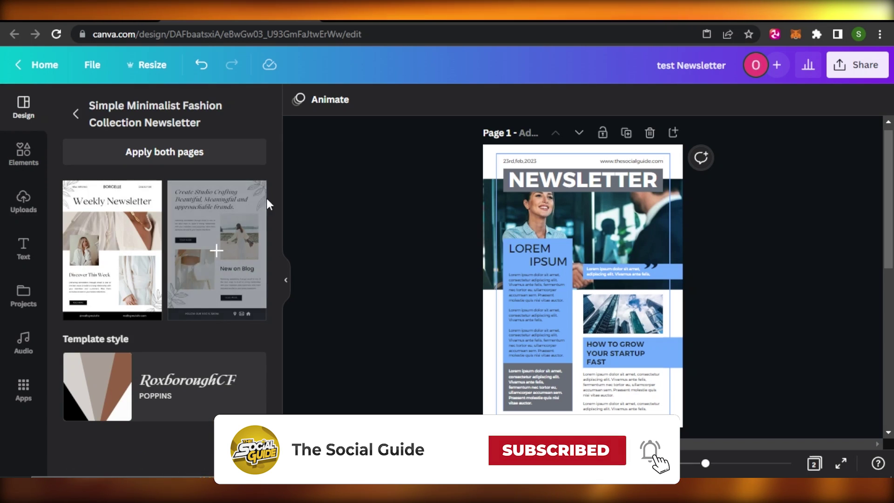